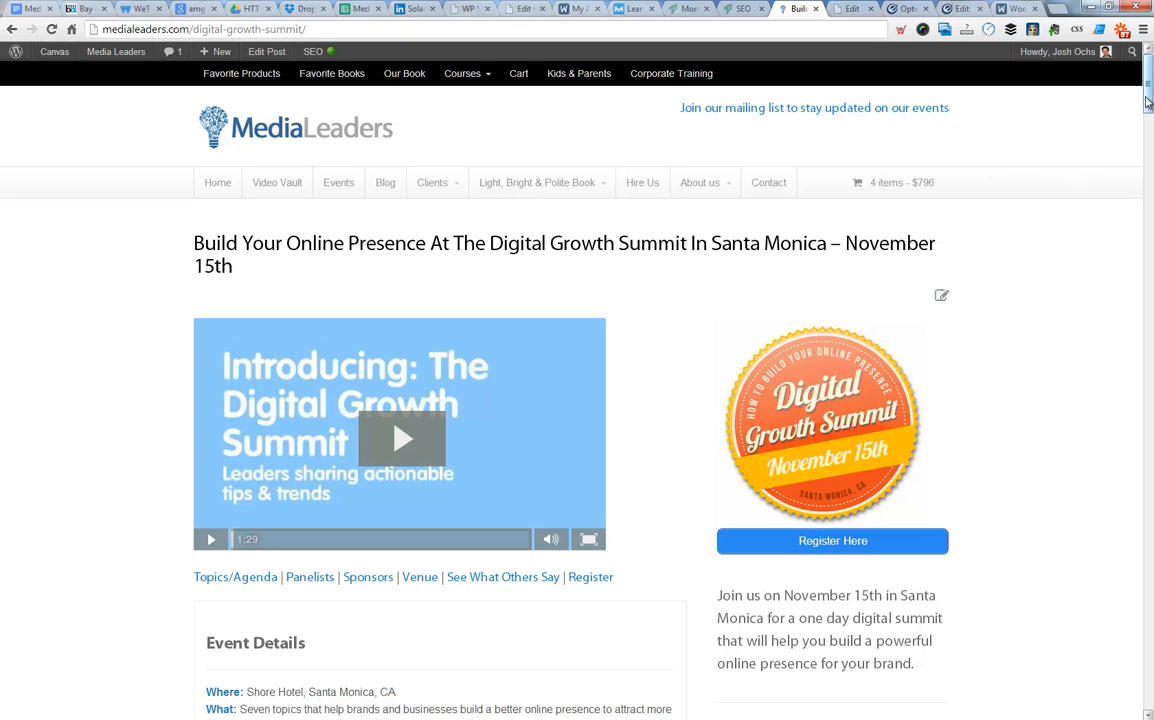
Review the Digital Growth Summit page from its panelists and agenda through the venue to the registration pricing table
scroll(1133, 190, "down", 8)
scroll(1133, 190, "down", 2)
scroll(1133, 185, "up", 2)
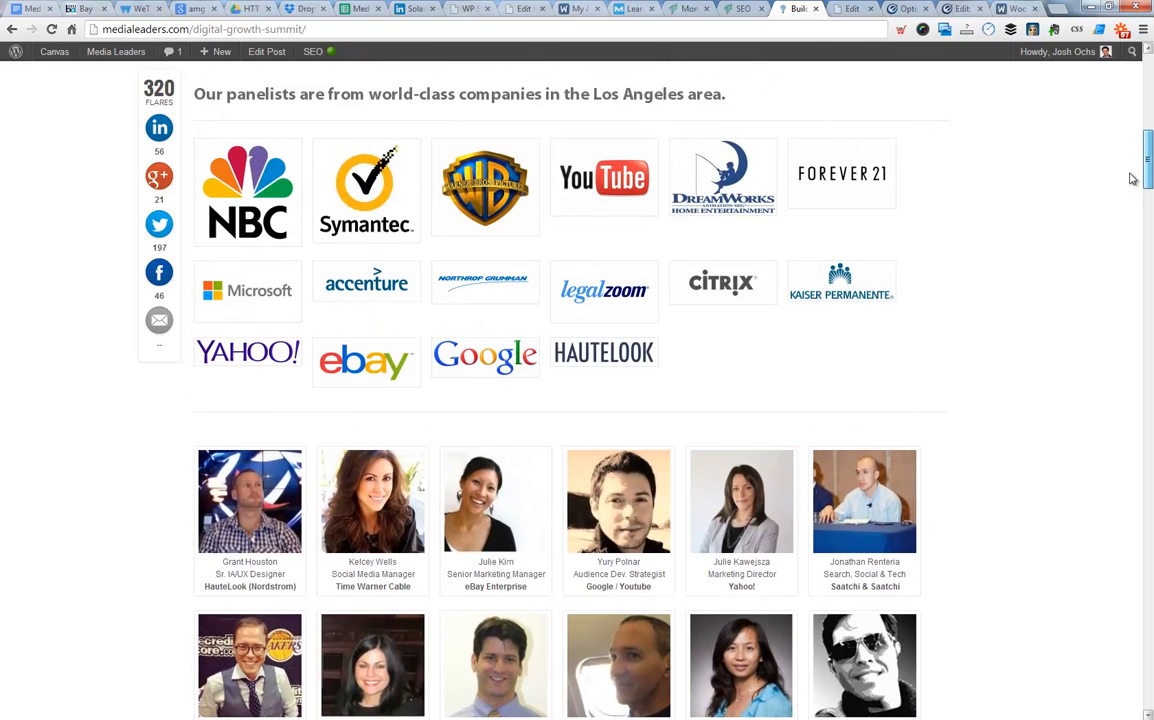
scroll(1133, 180, "down", 3)
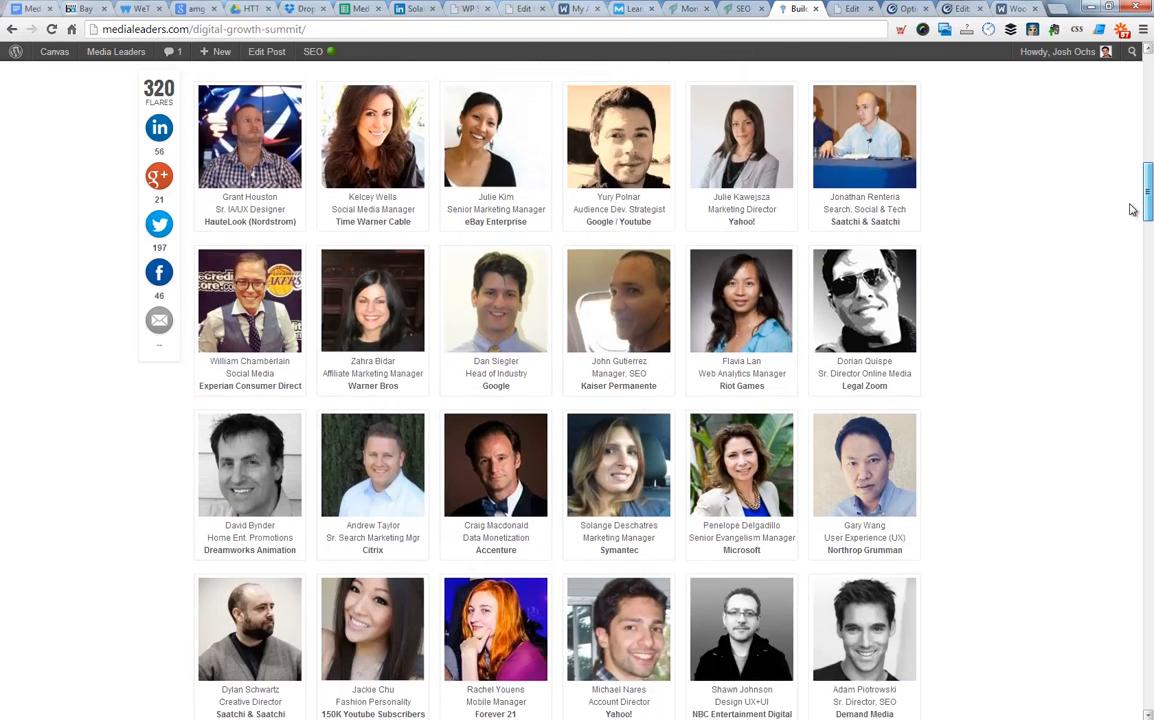
scroll(1133, 215, "down", 2)
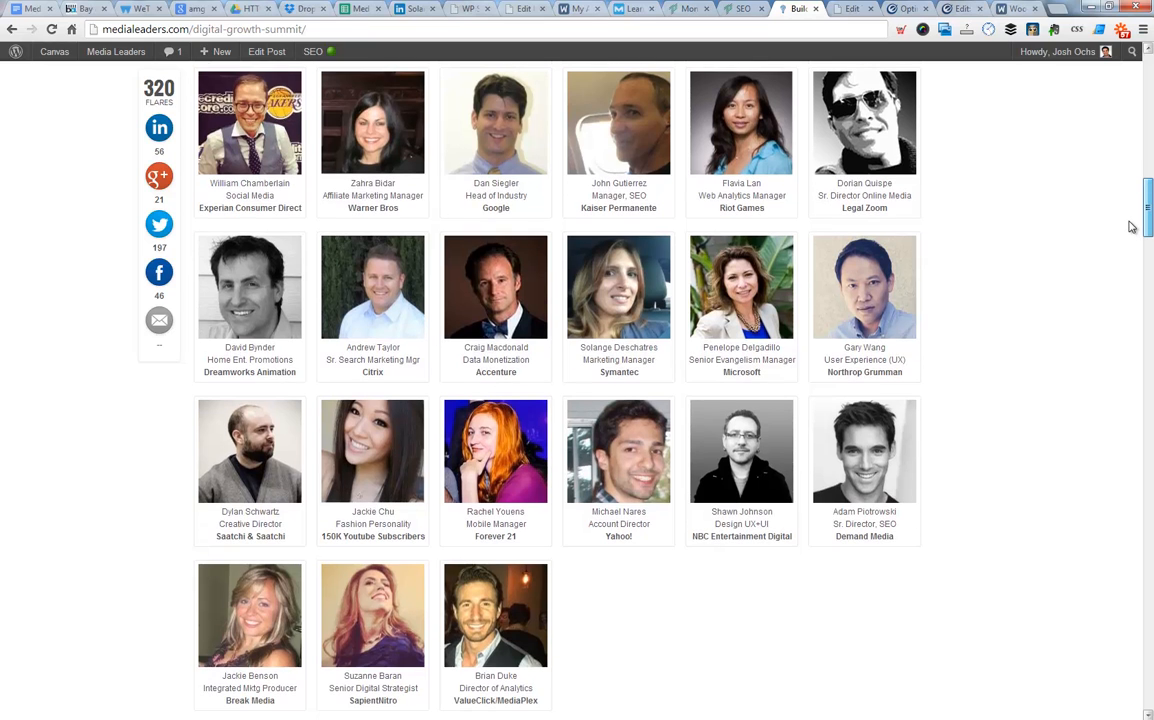
scroll(1128, 290, "down", 7)
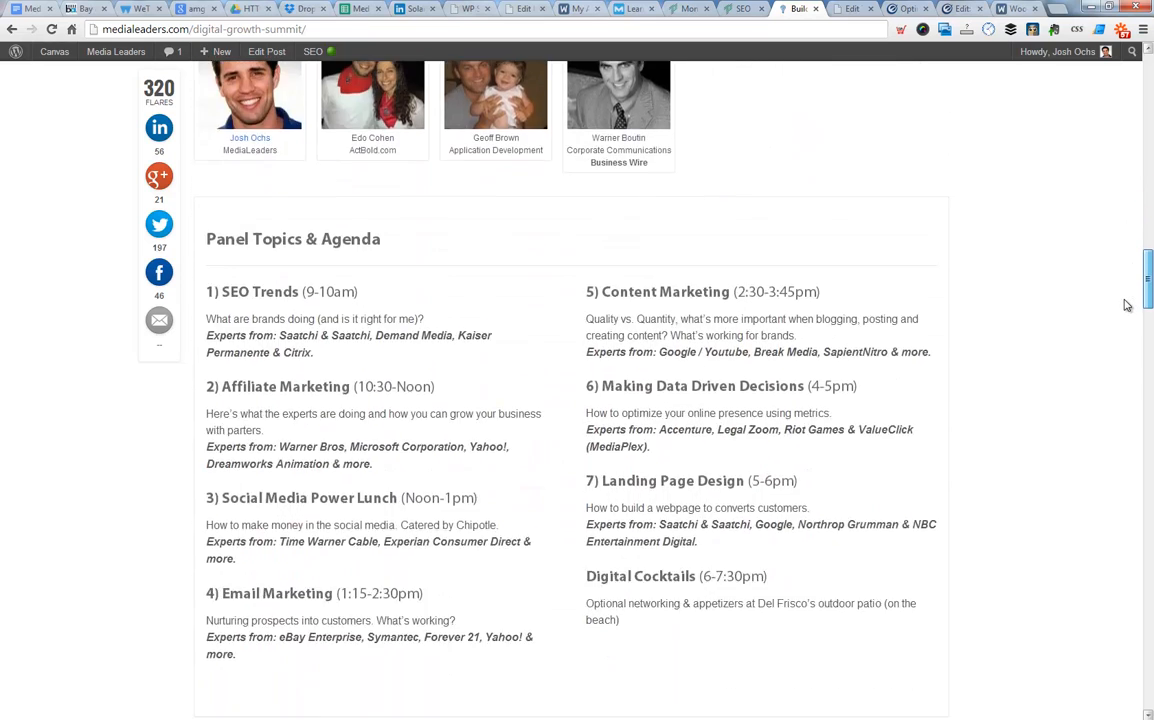
scroll(1127, 308, "down", 10)
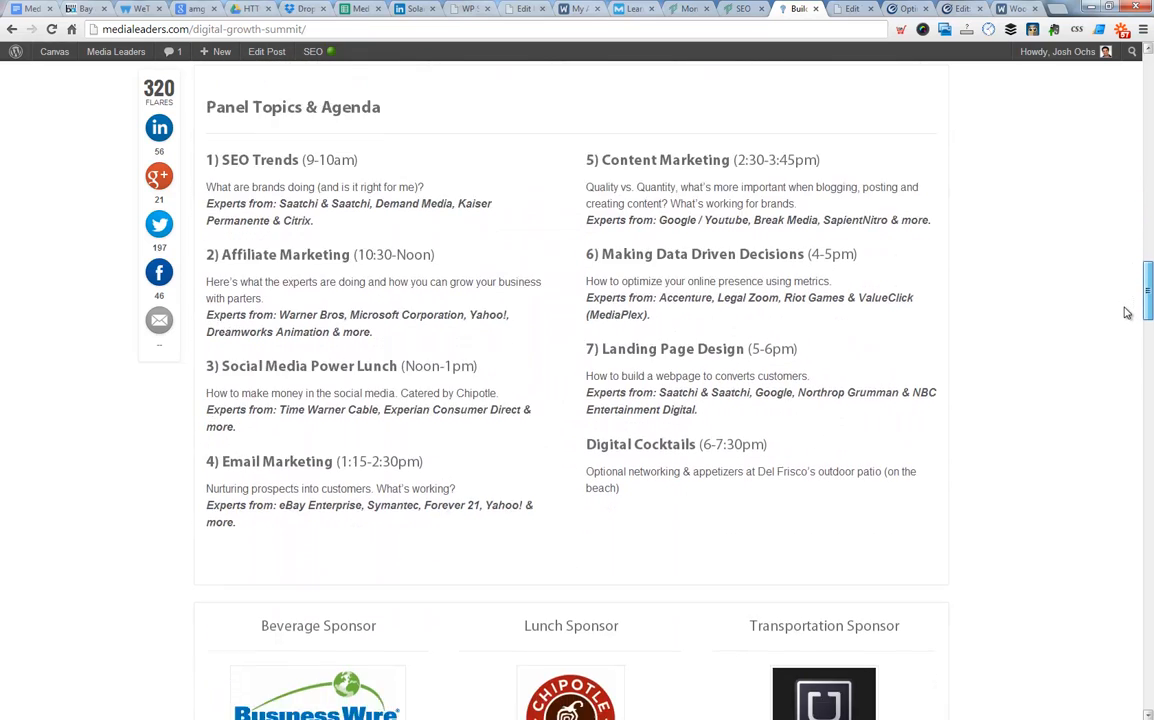
scroll(1127, 410, "up", 2)
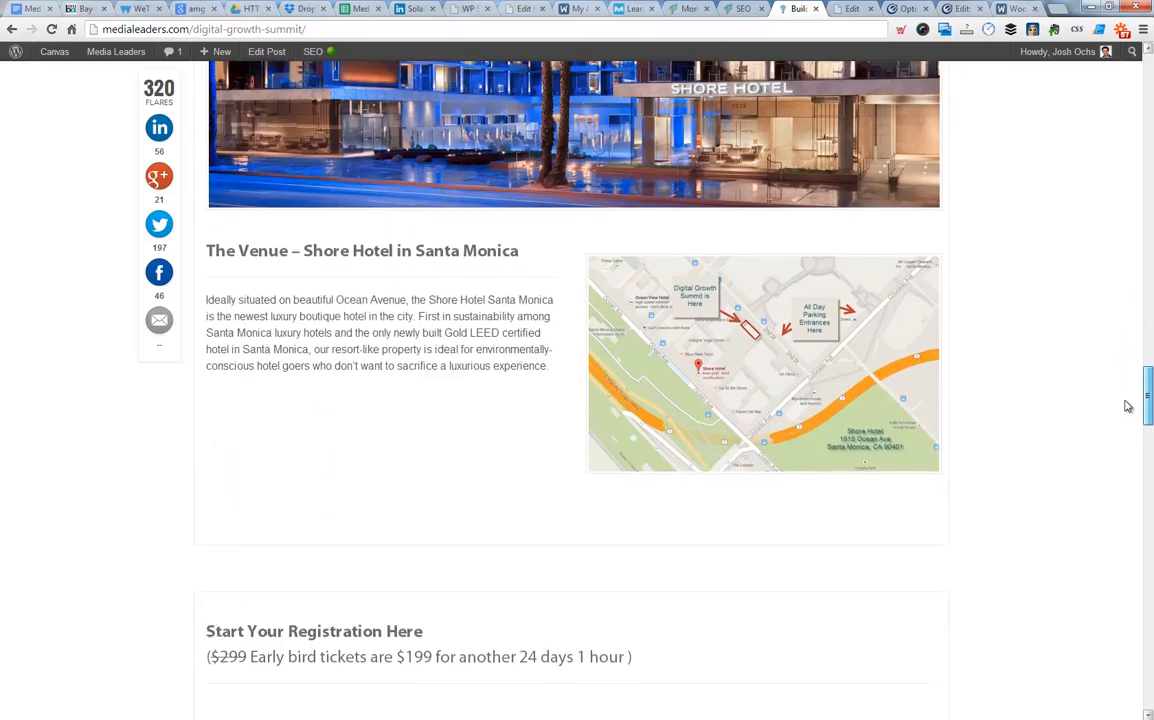
scroll(1128, 397, "down", 6)
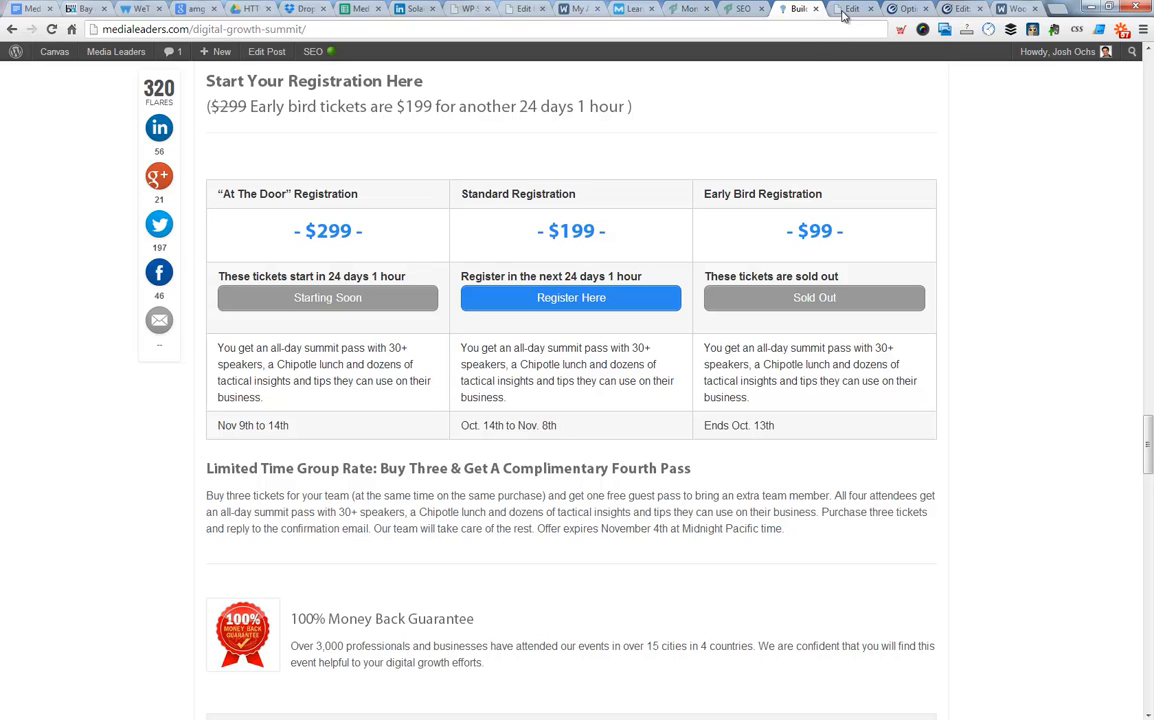
left_click(386, 29)
key("ctrl+c")
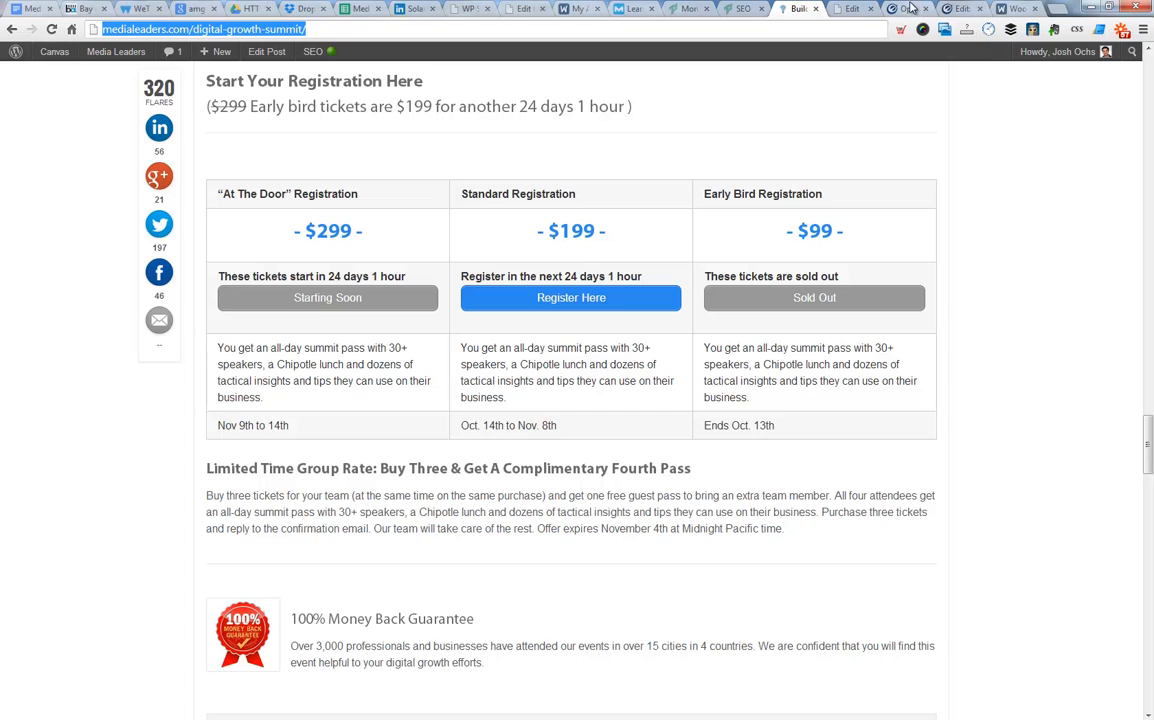
left_click(908, 8)
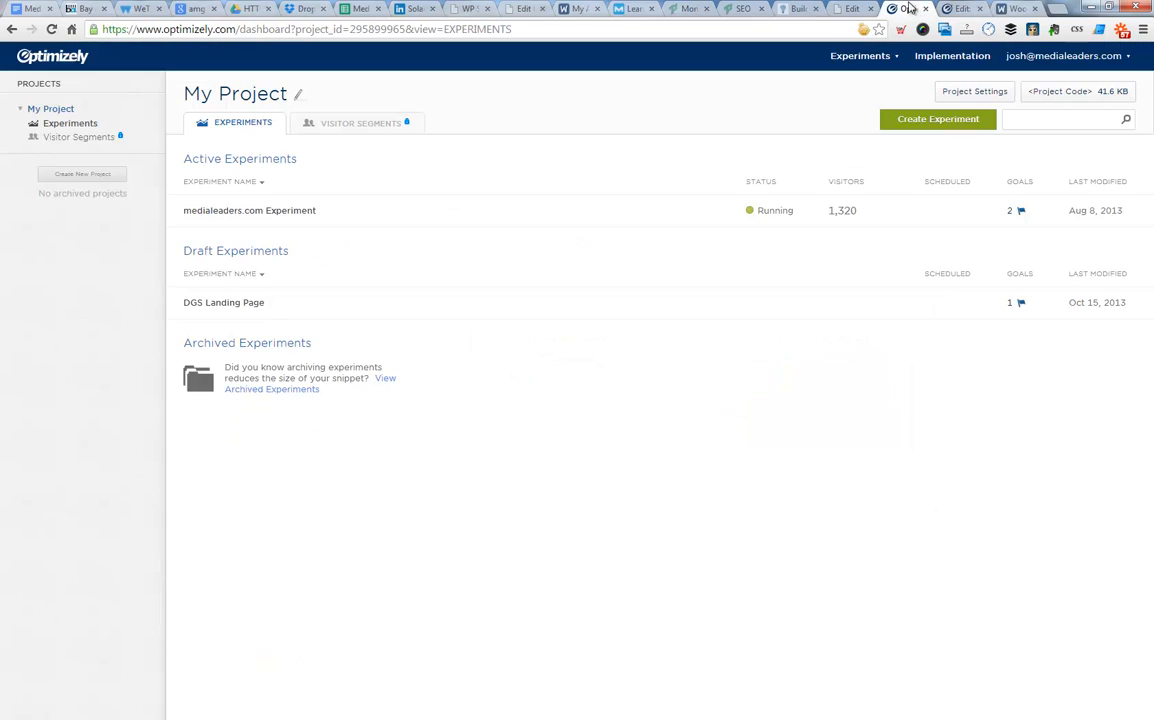
left_click(933, 121)
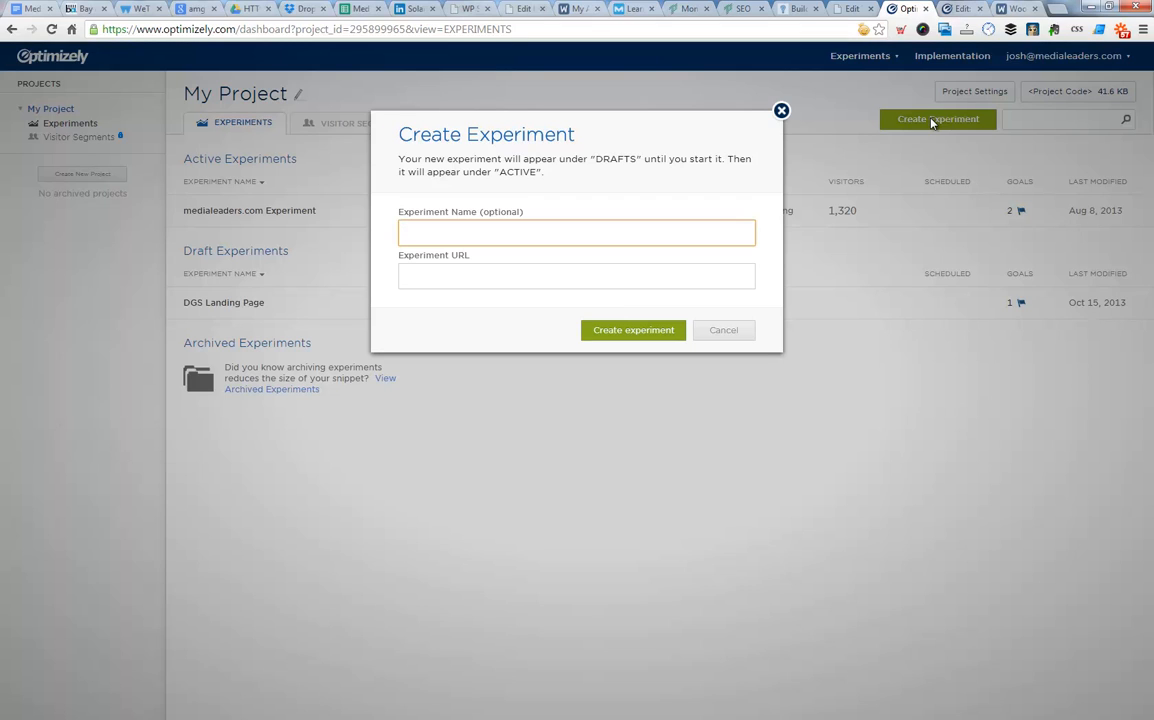
left_click(628, 280)
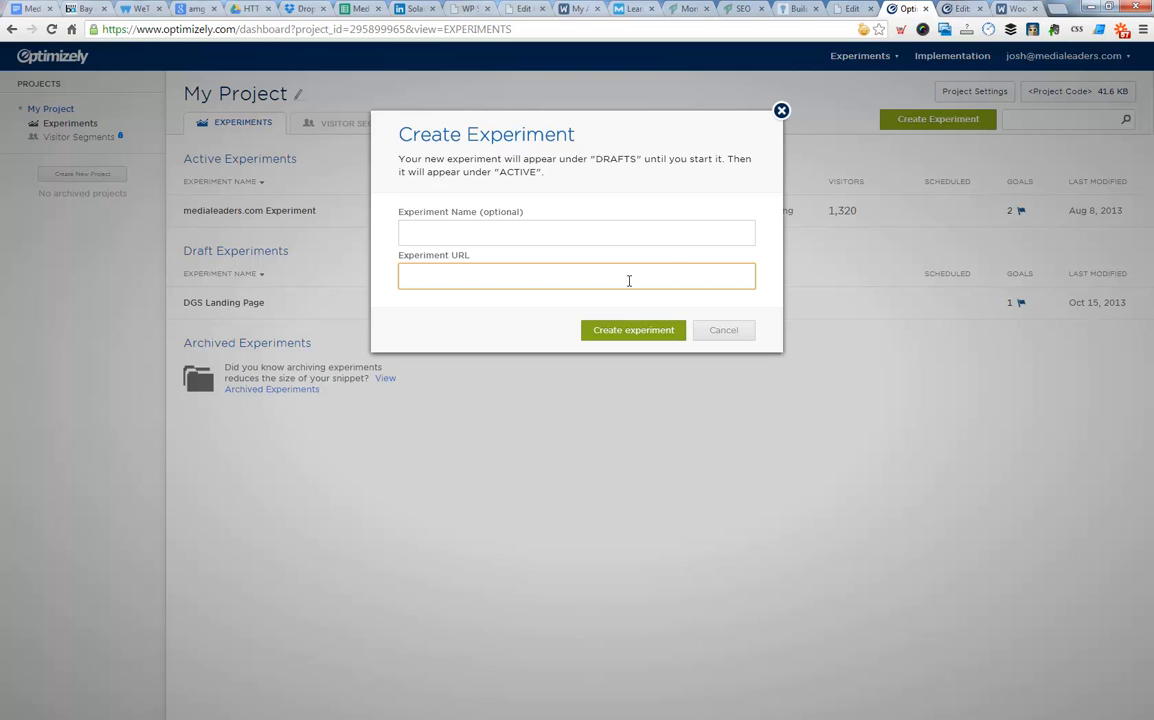
key("ctrl+v")
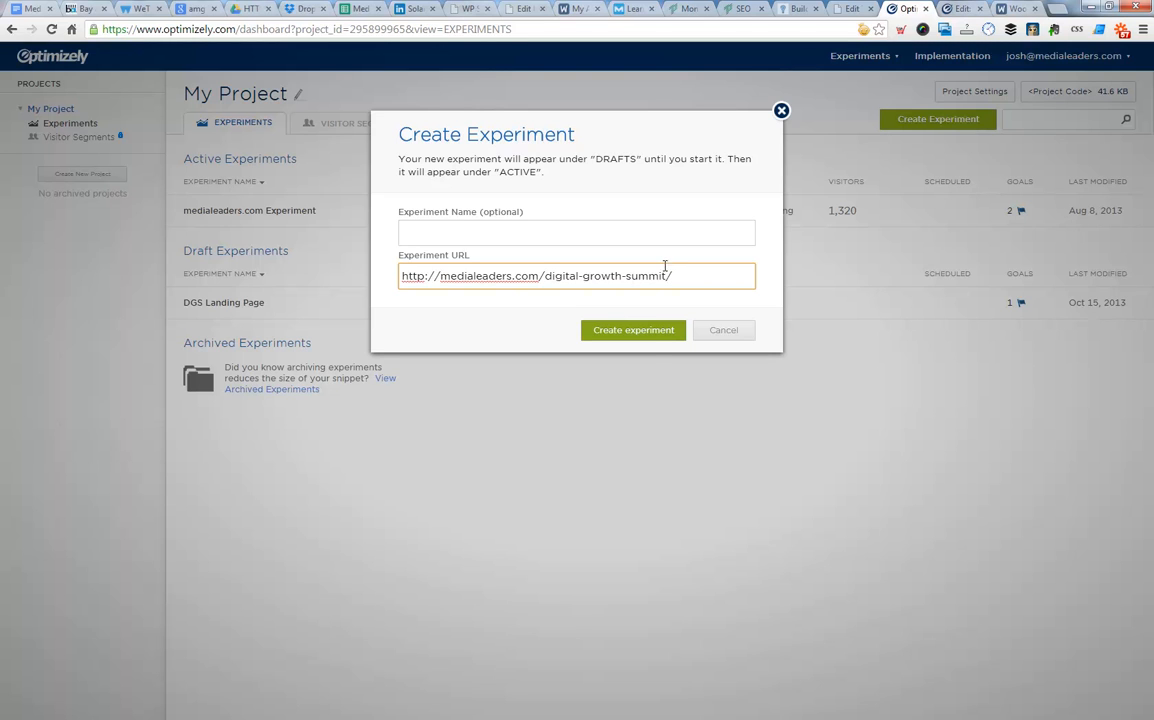
left_click(781, 110)
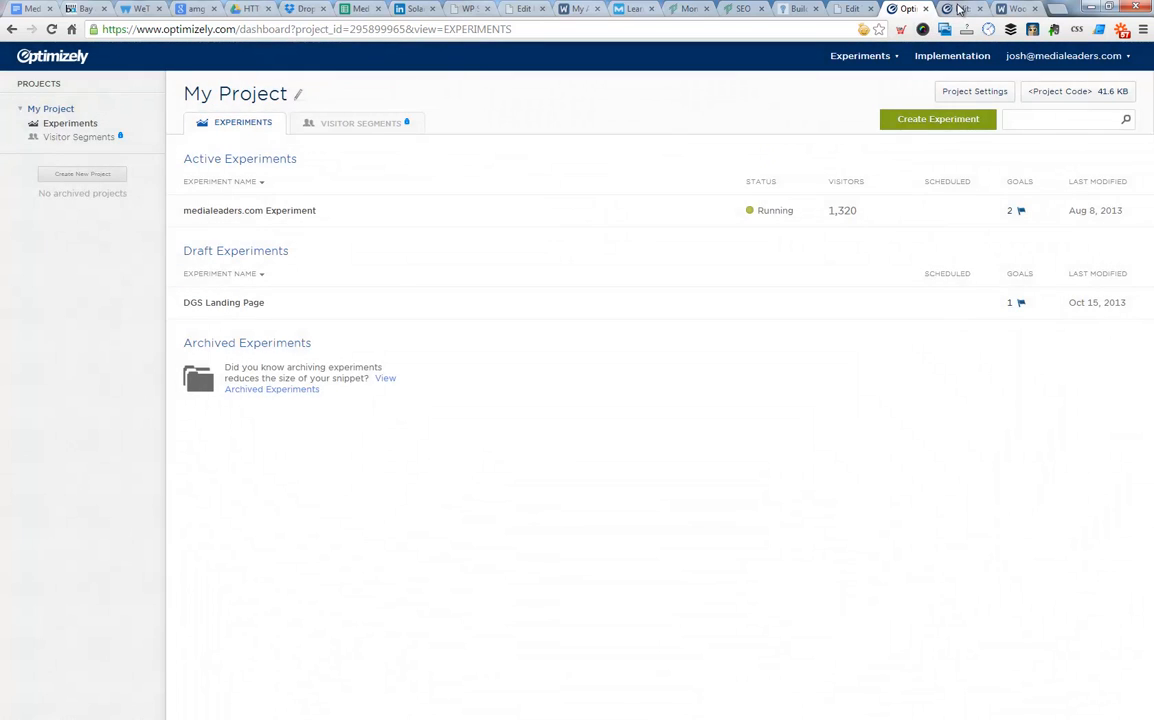
Switch to the DGS Landing Page experiment editor and inspect the editing options for the Standard Registration price in the Original variation
left_click(960, 8)
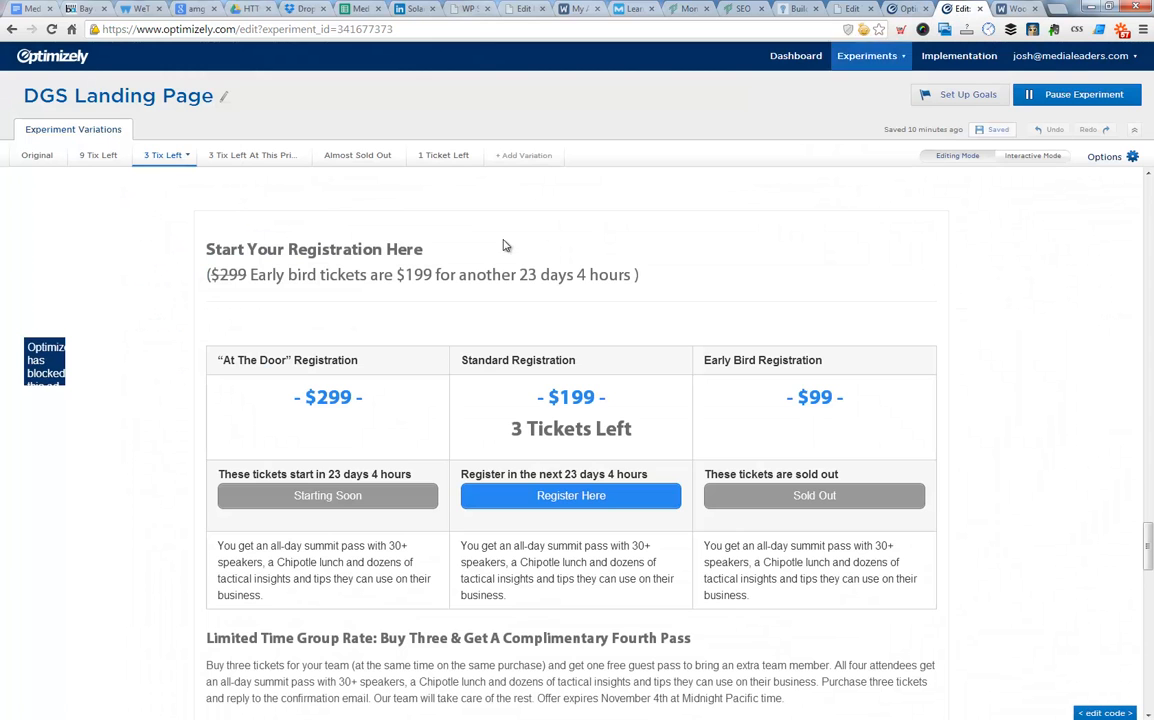
scroll(438, 275, "up", 2)
scroll(438, 278, "down", 2)
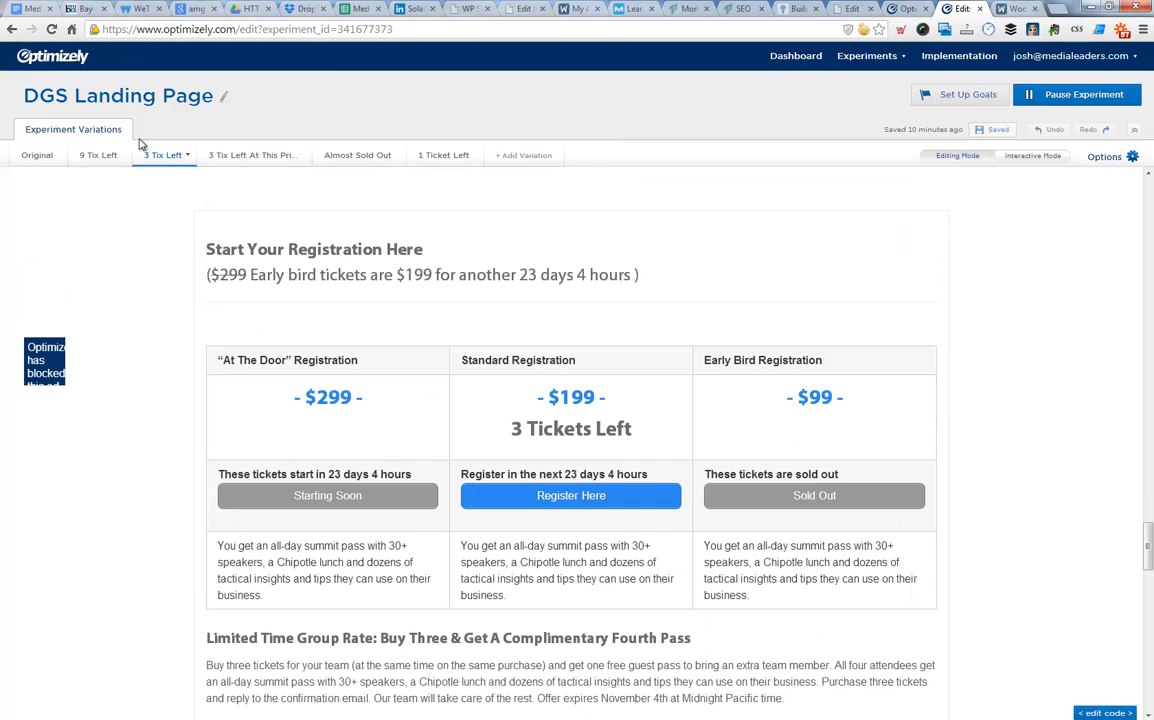
left_click(36, 155)
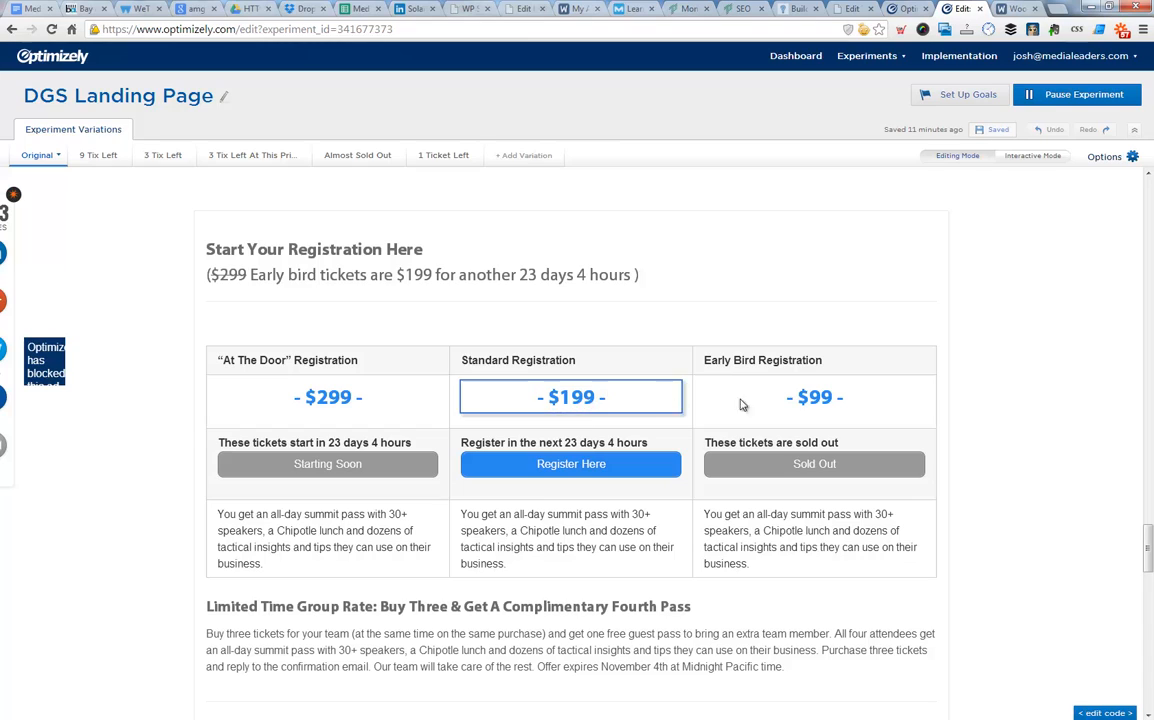
left_click(585, 405)
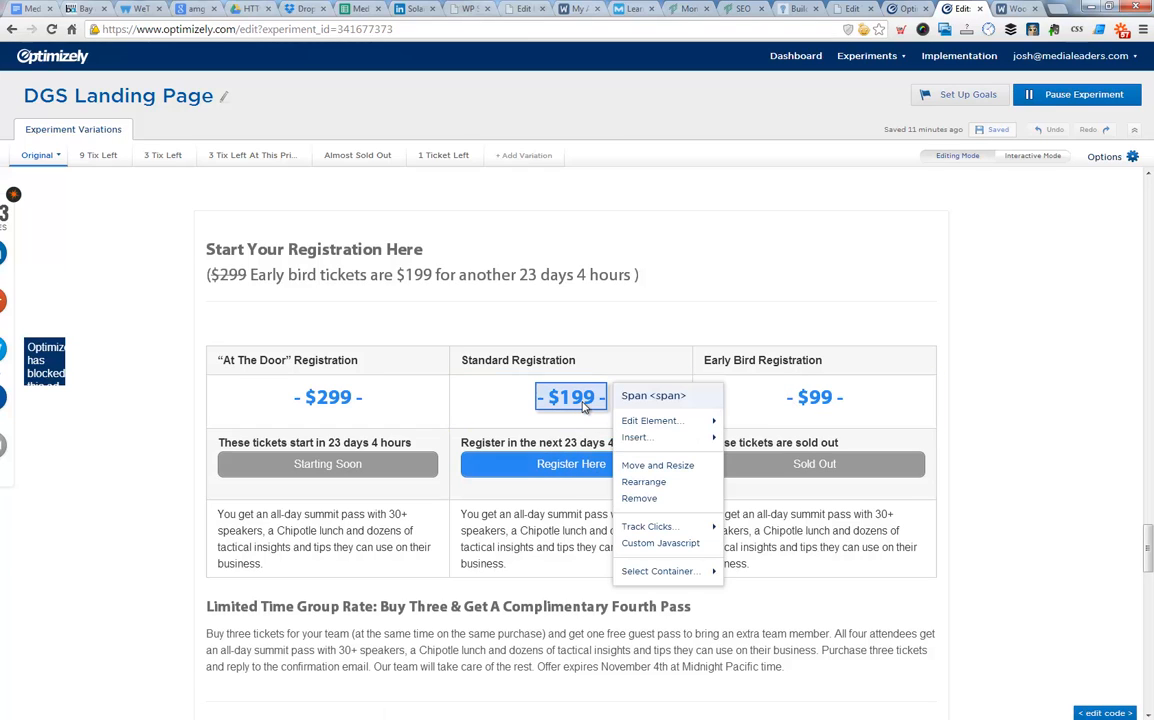
mouse_move(634, 438)
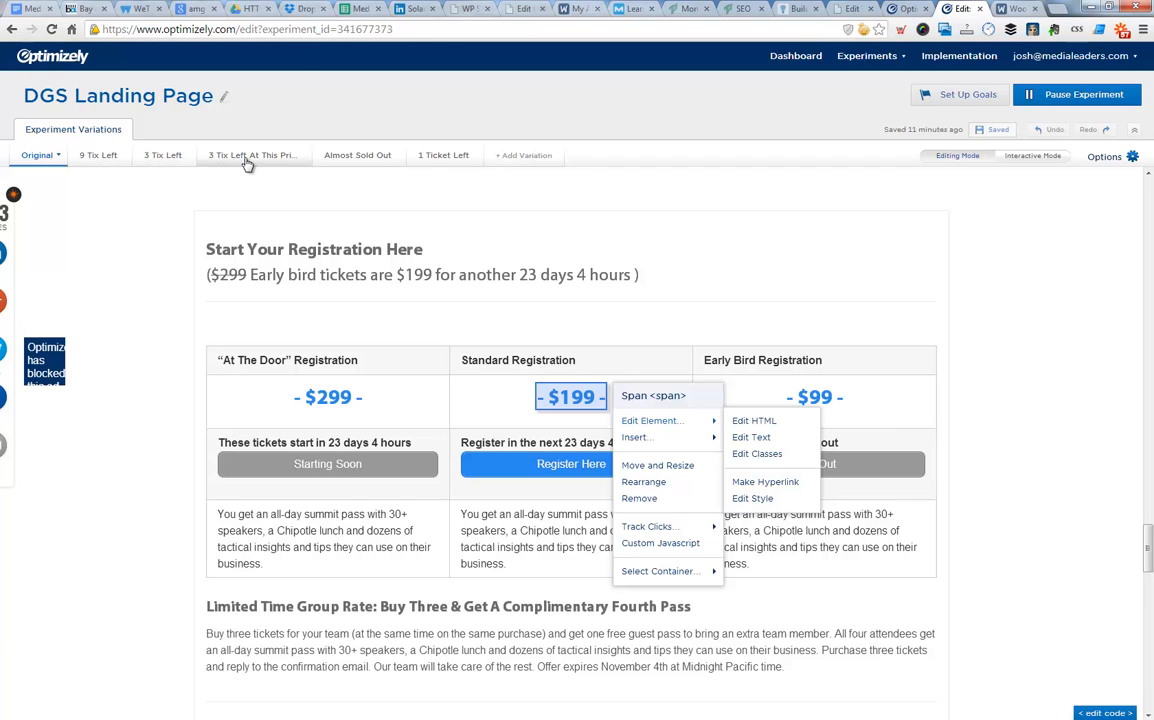
Review the experiment's ticket-scarcity variations one by one, from 9 Tix Left to 1 Ticket Left, including the first one's variation options
left_click(102, 157)
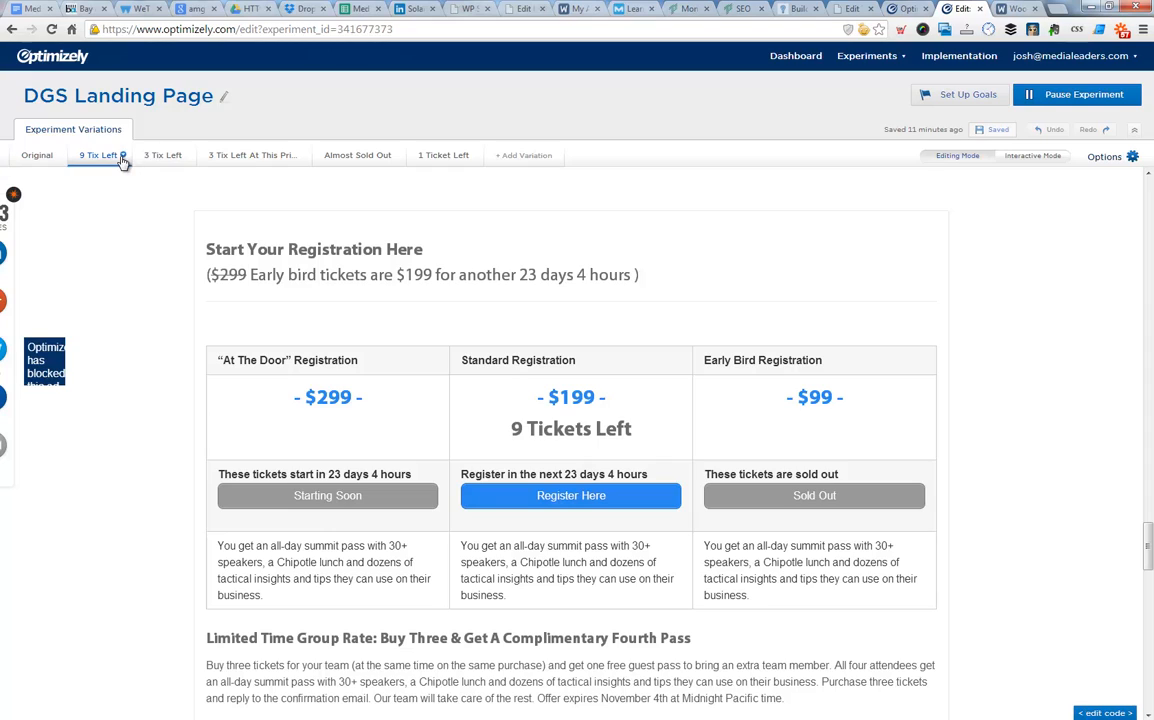
left_click(112, 153)
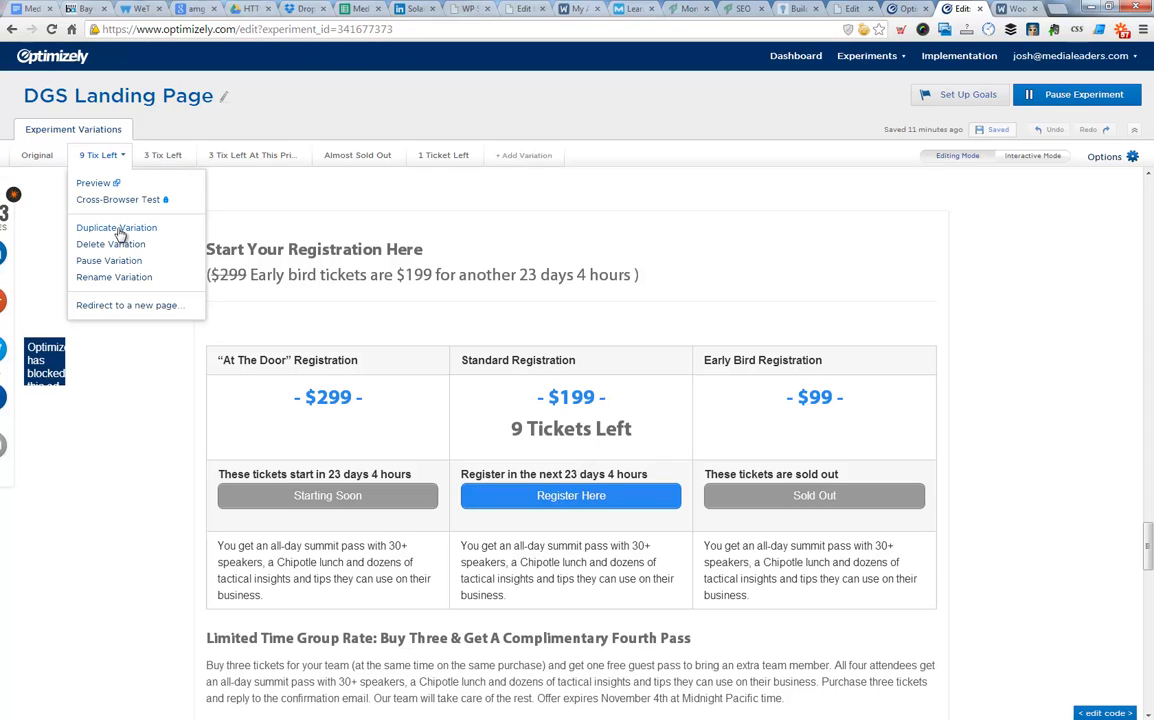
left_click(161, 156)
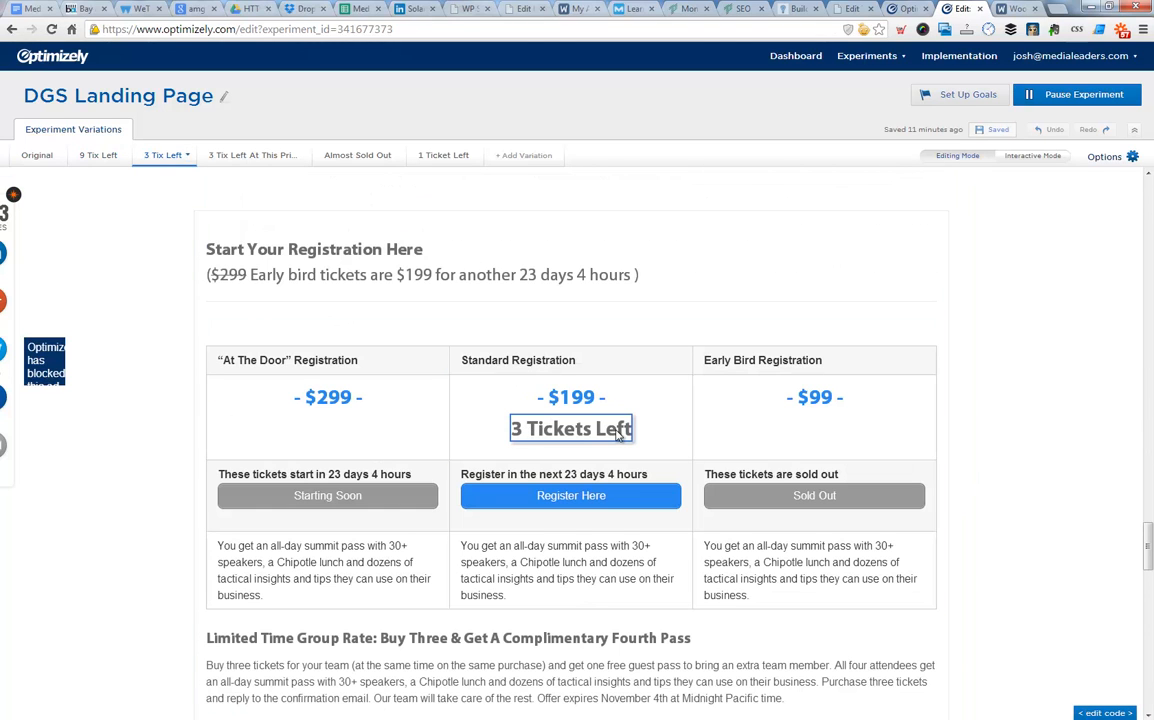
left_click(250, 157)
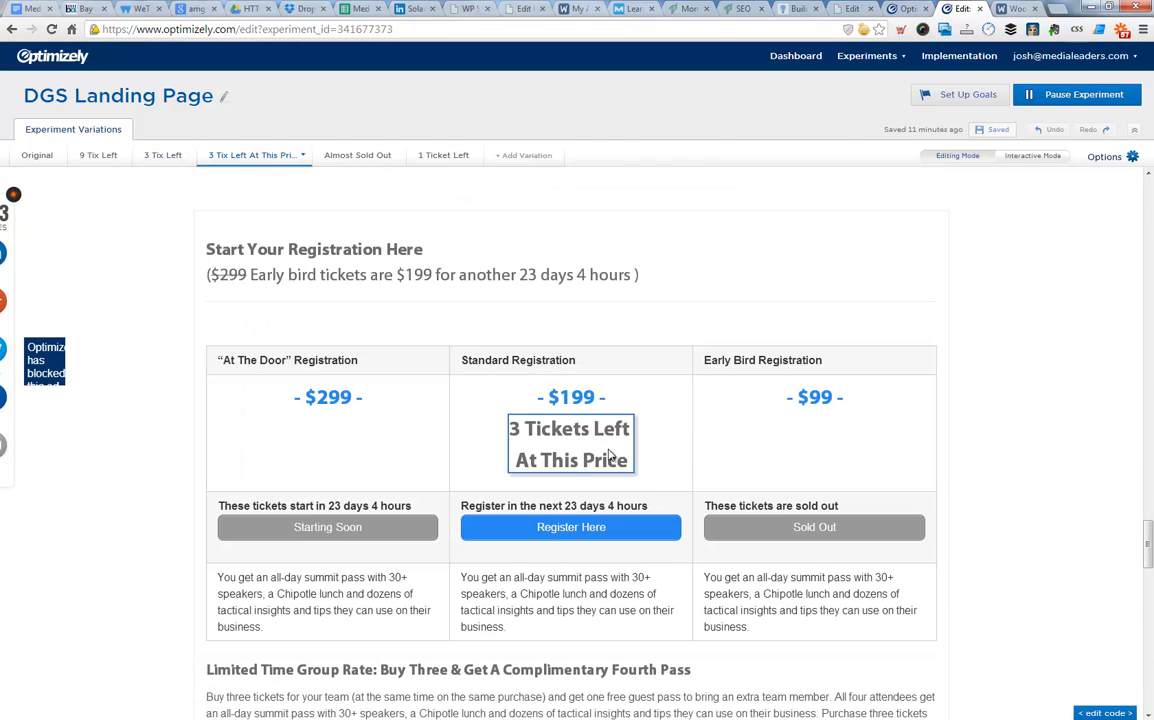
left_click(350, 157)
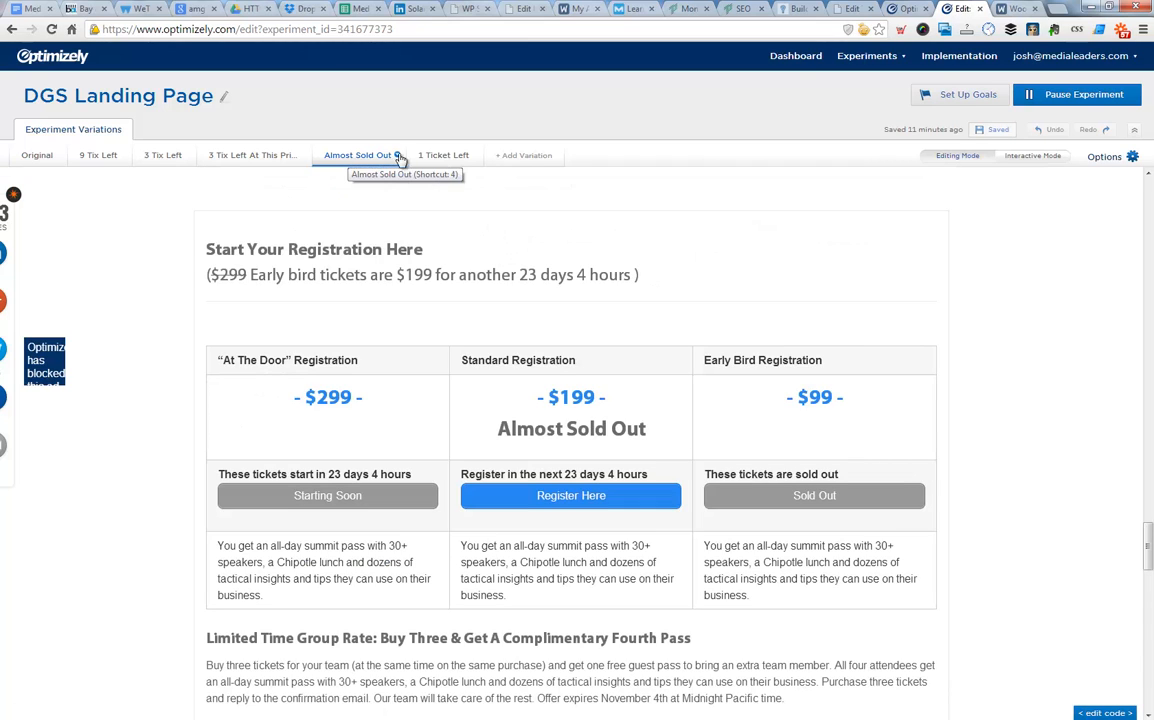
left_click(446, 157)
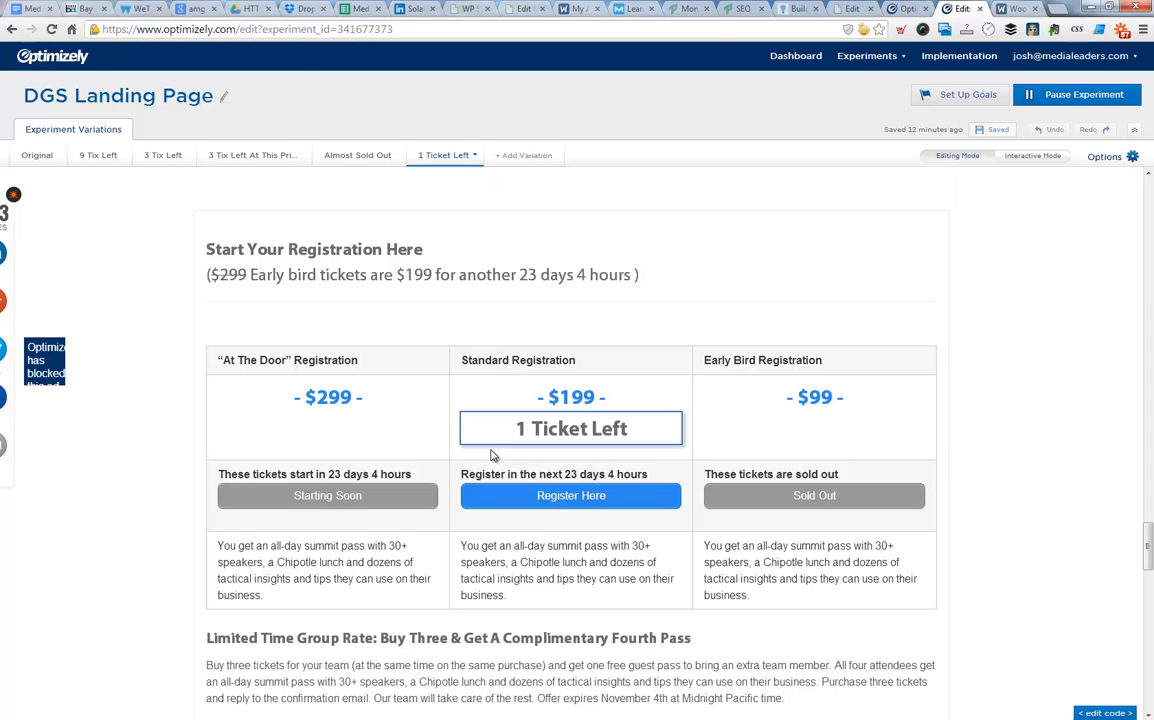
Inspect the click-tracking options of the Register Here button under Standard Registration and review the experiment's goals
left_click(590, 498)
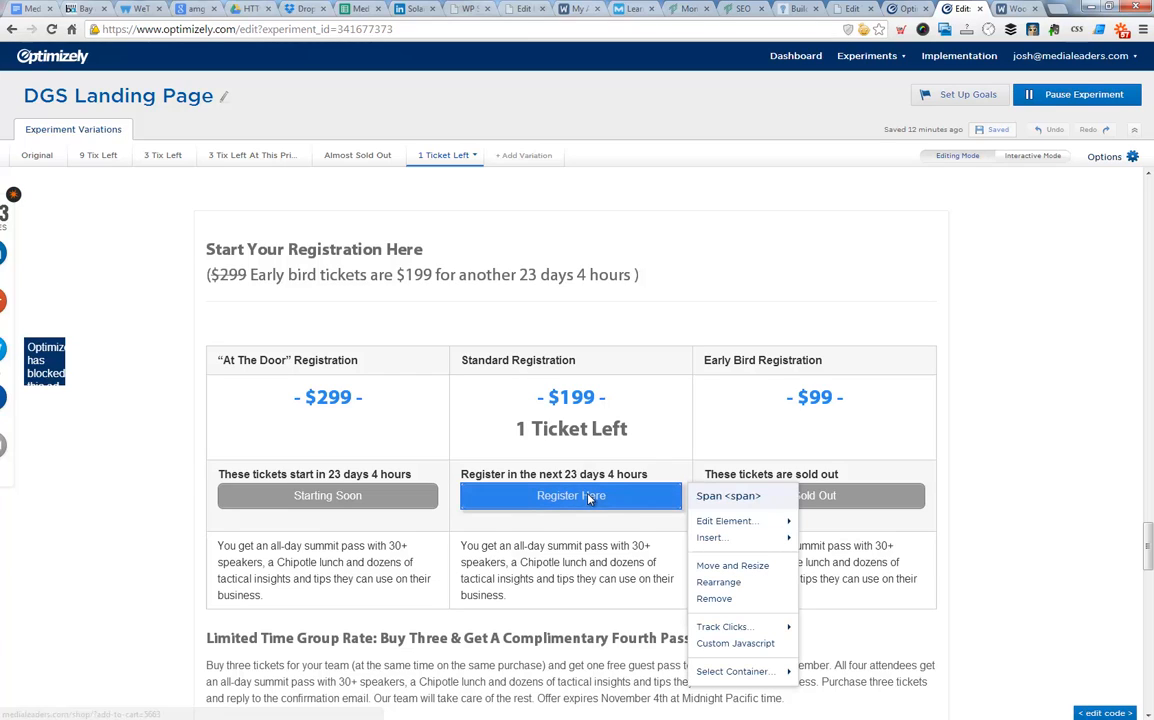
mouse_move(714, 676)
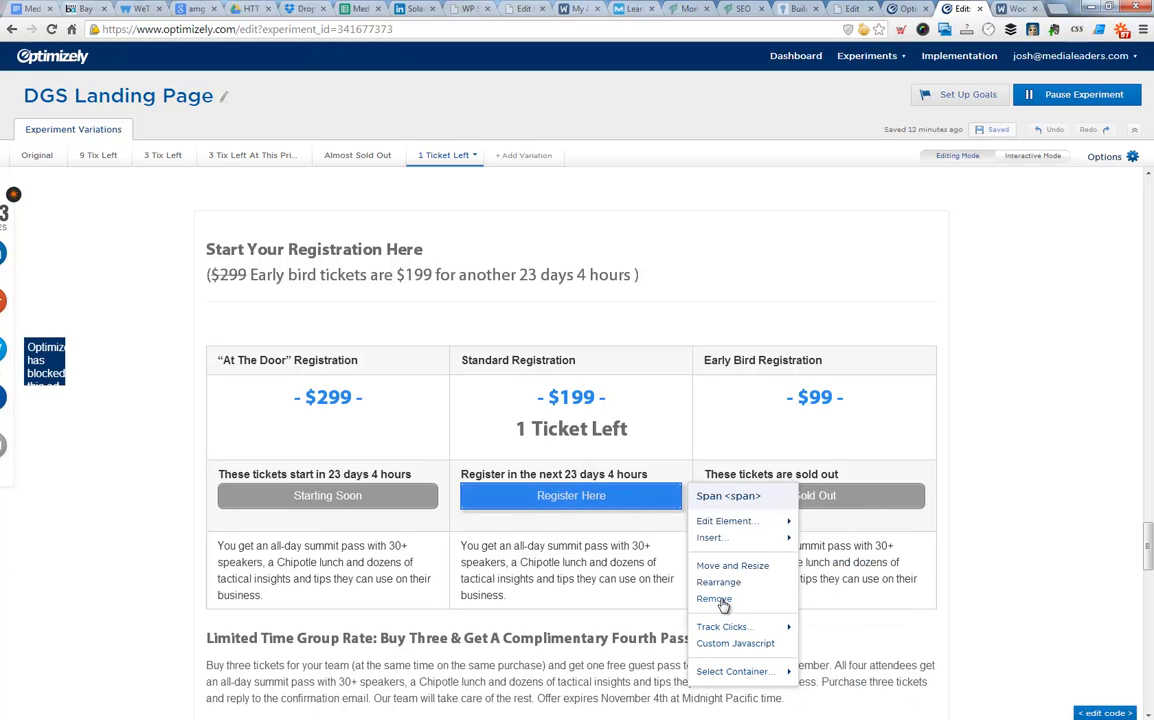
mouse_move(725, 628)
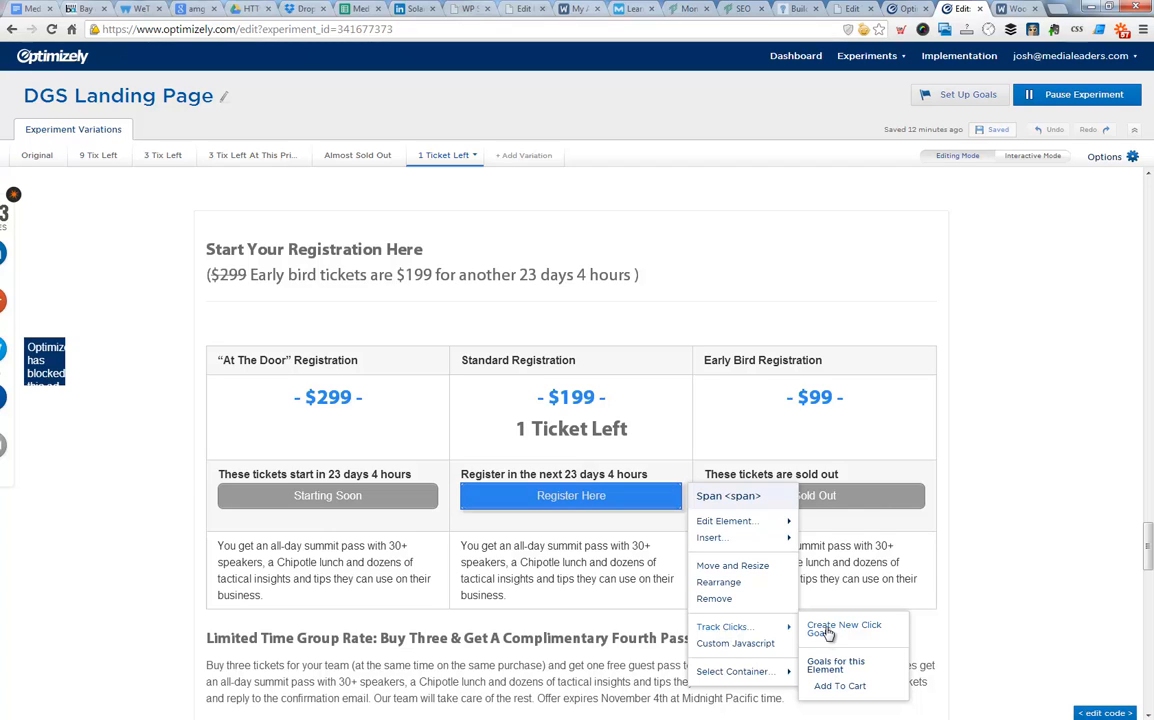
left_click(925, 95)
mouse_move(443, 218)
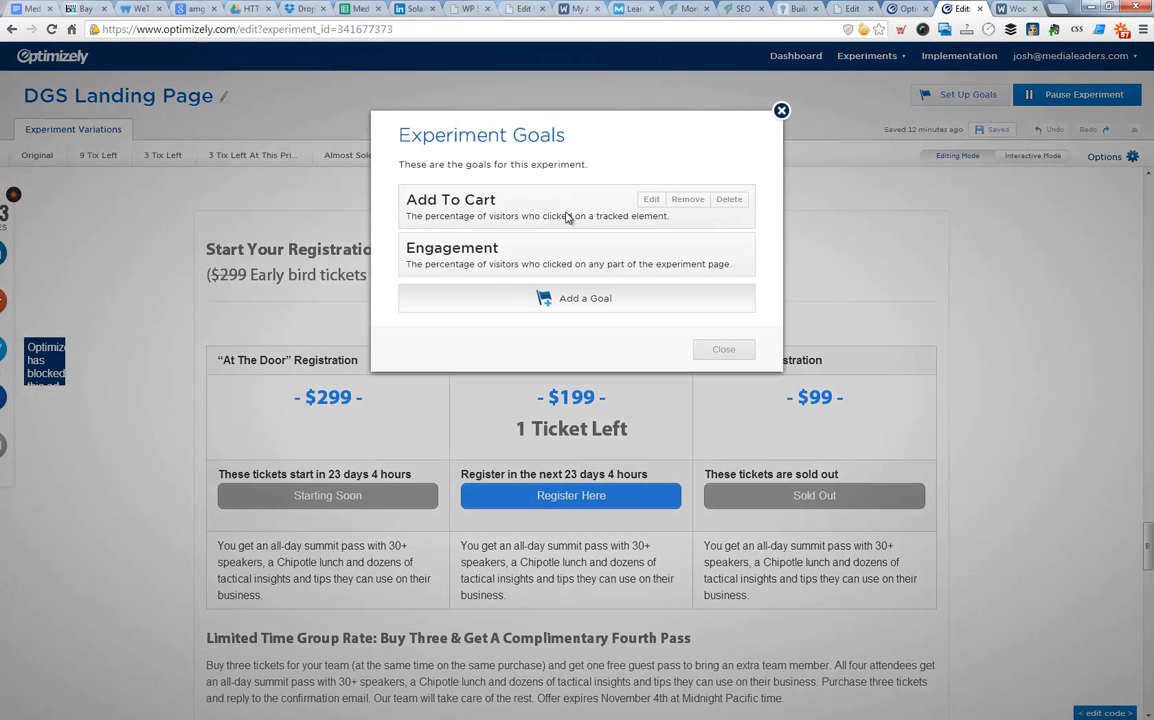
left_click(781, 110)
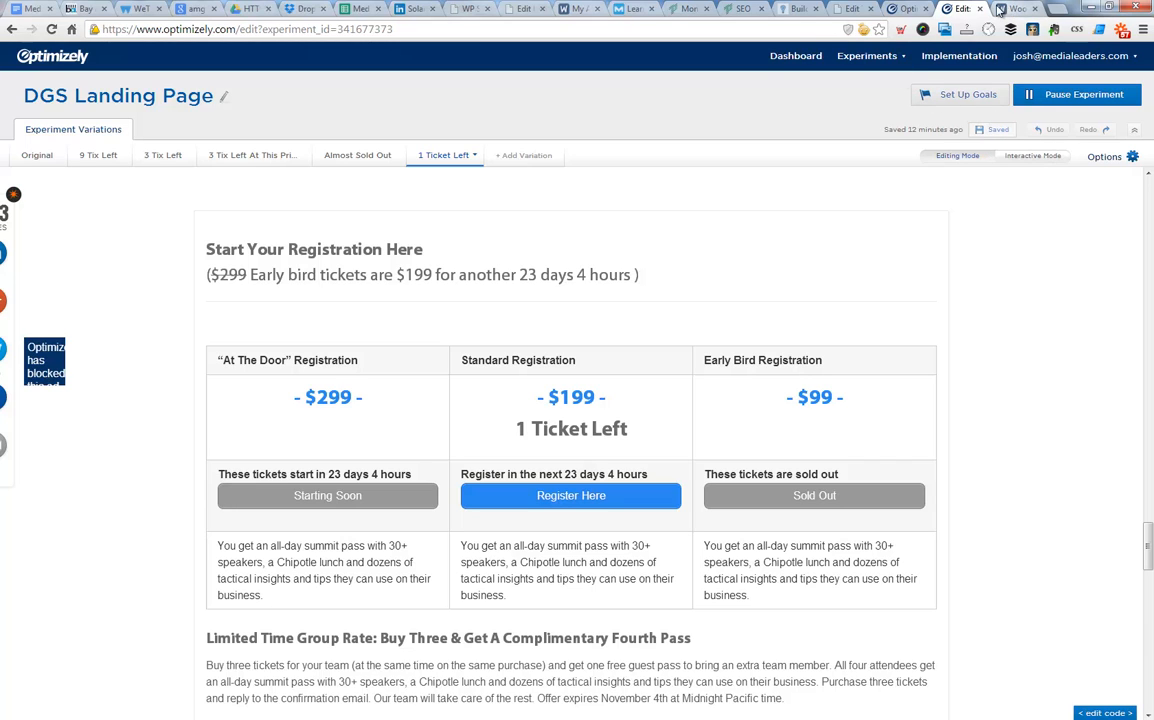
Switch to the WordPress theme editor, check the Optimizely script in the head section of the Canvas header.php, and update the file
left_click(843, 10)
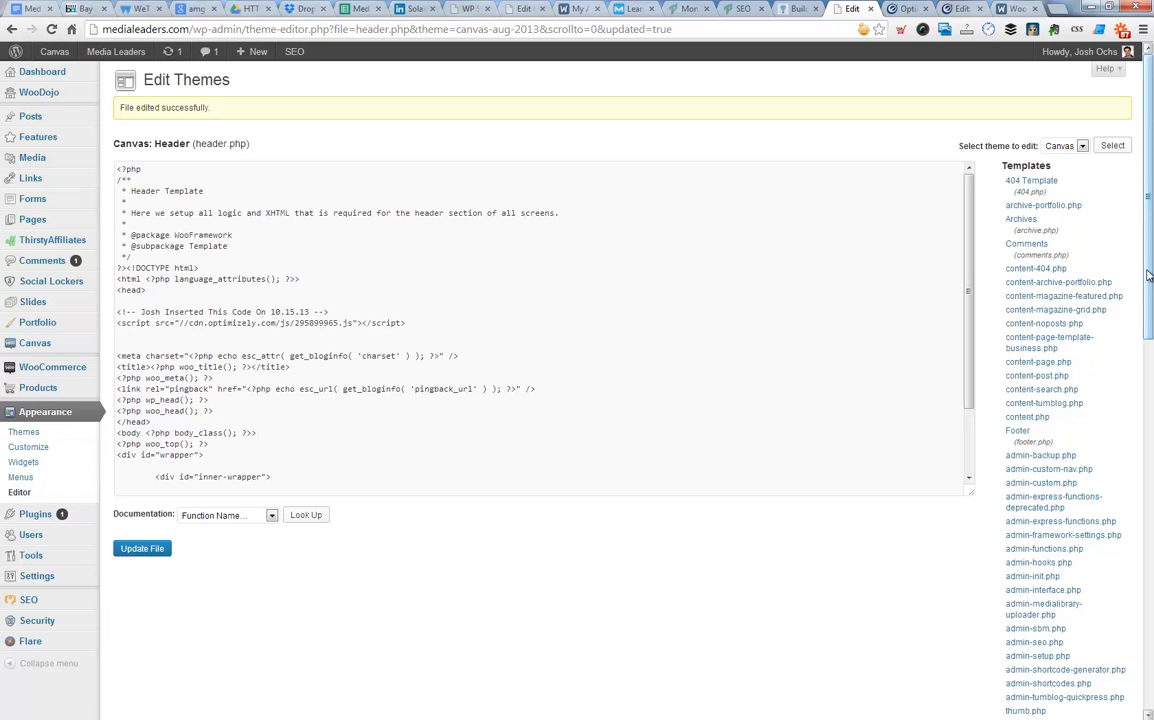
scroll(1148, 275, "down", 2)
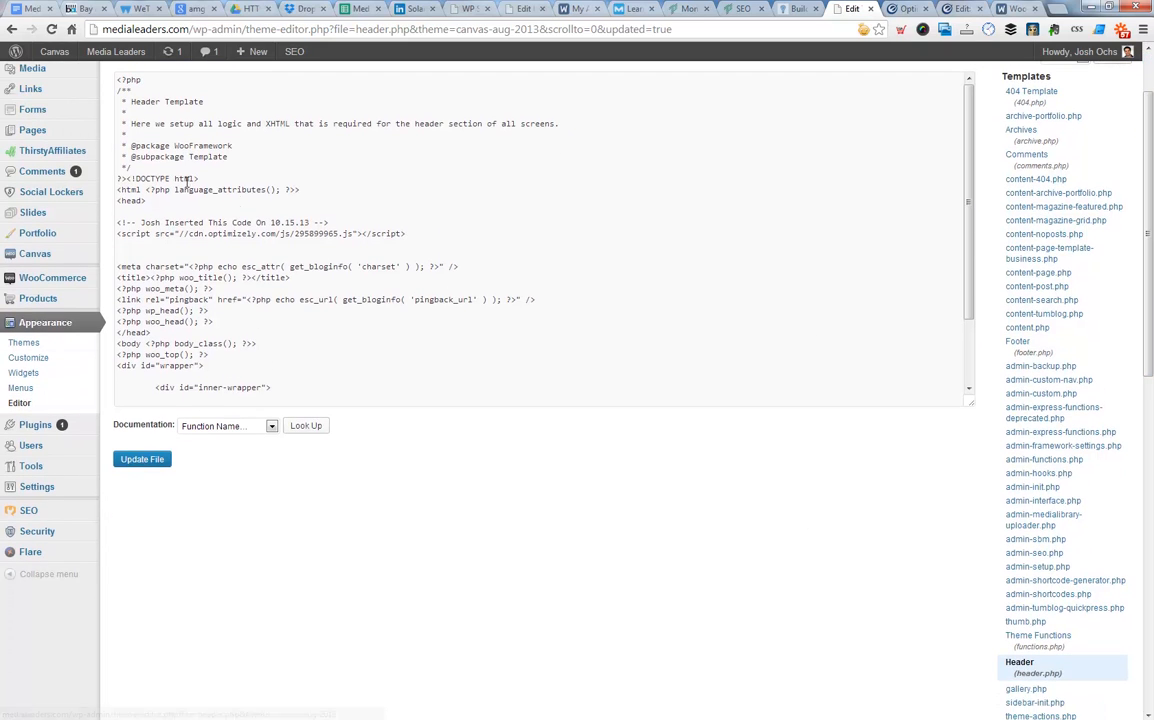
left_click_drag(116, 211, 501, 244)
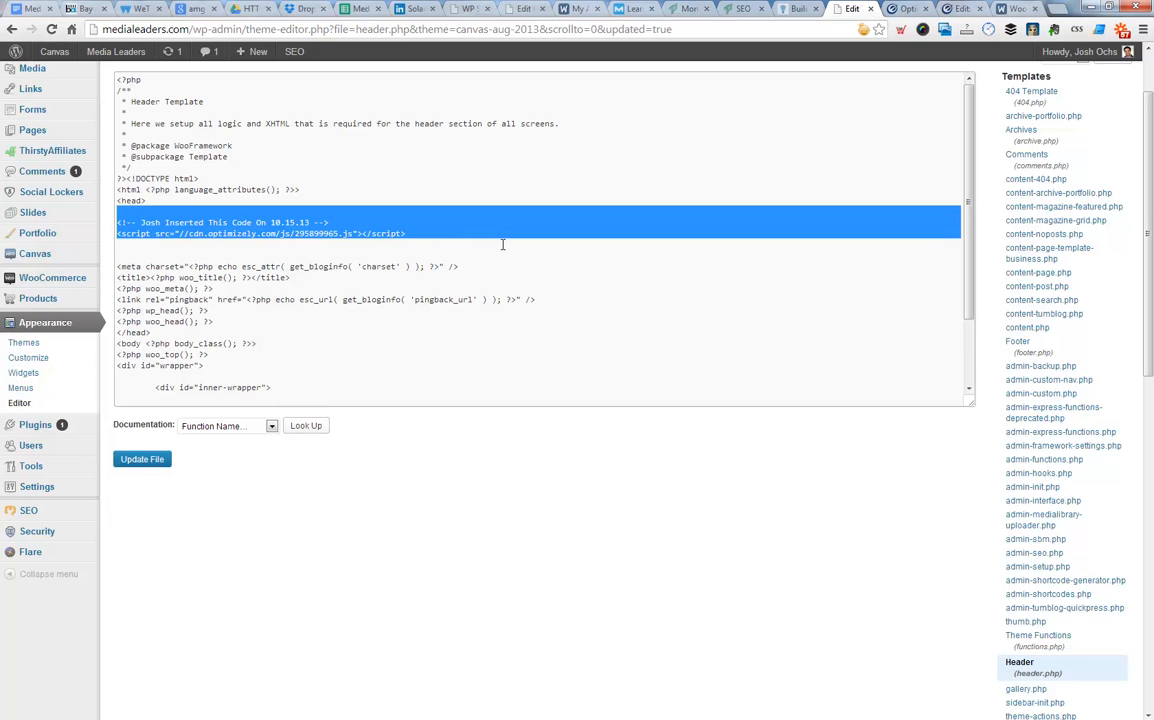
left_click(503, 244)
left_click(141, 459)
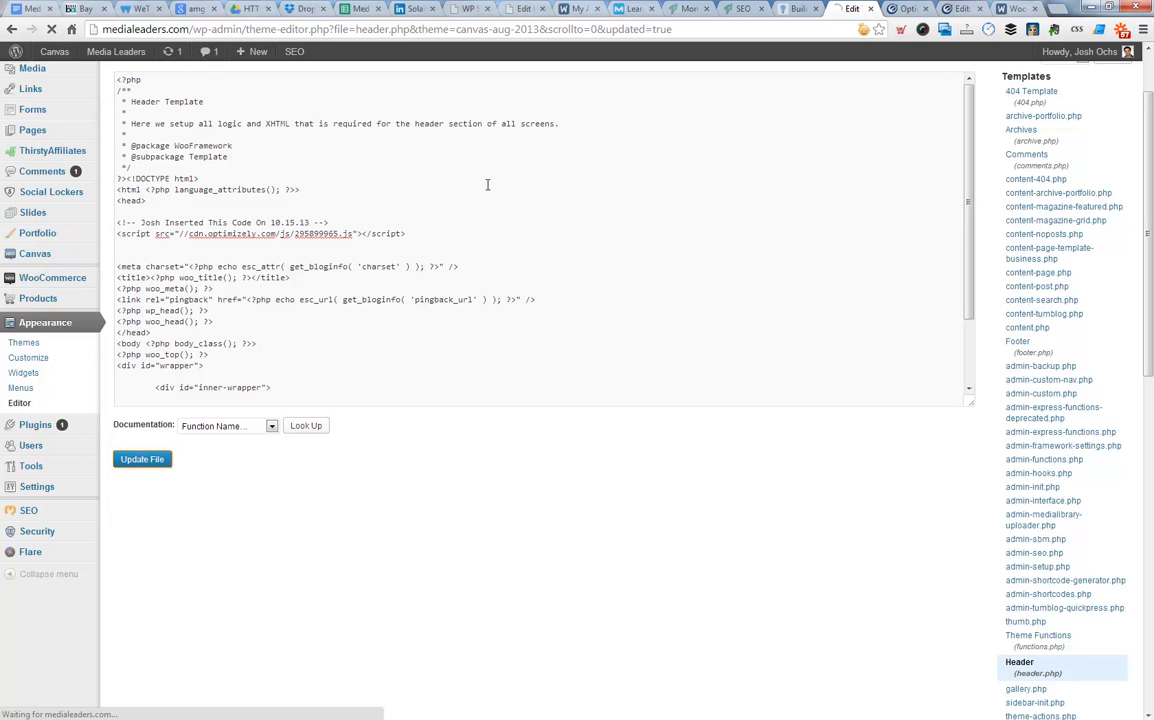
Return to the Optimizely dashboard and refresh My Project's experiment list
left_click(908, 9)
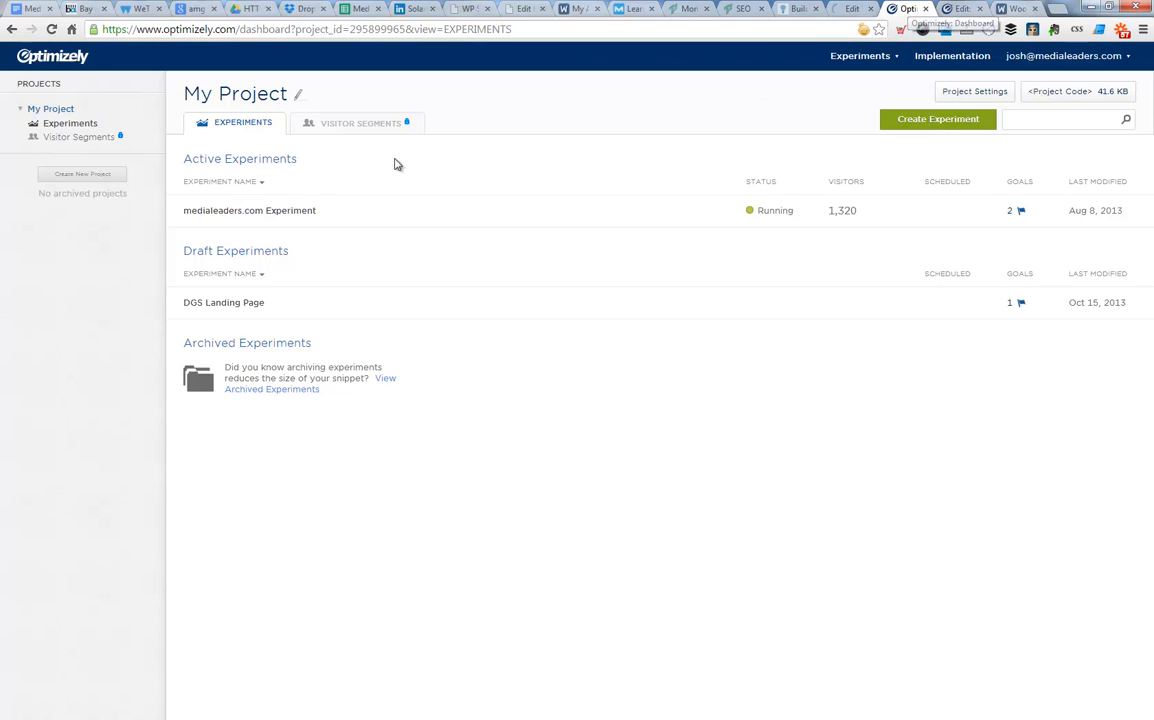
left_click(52, 30)
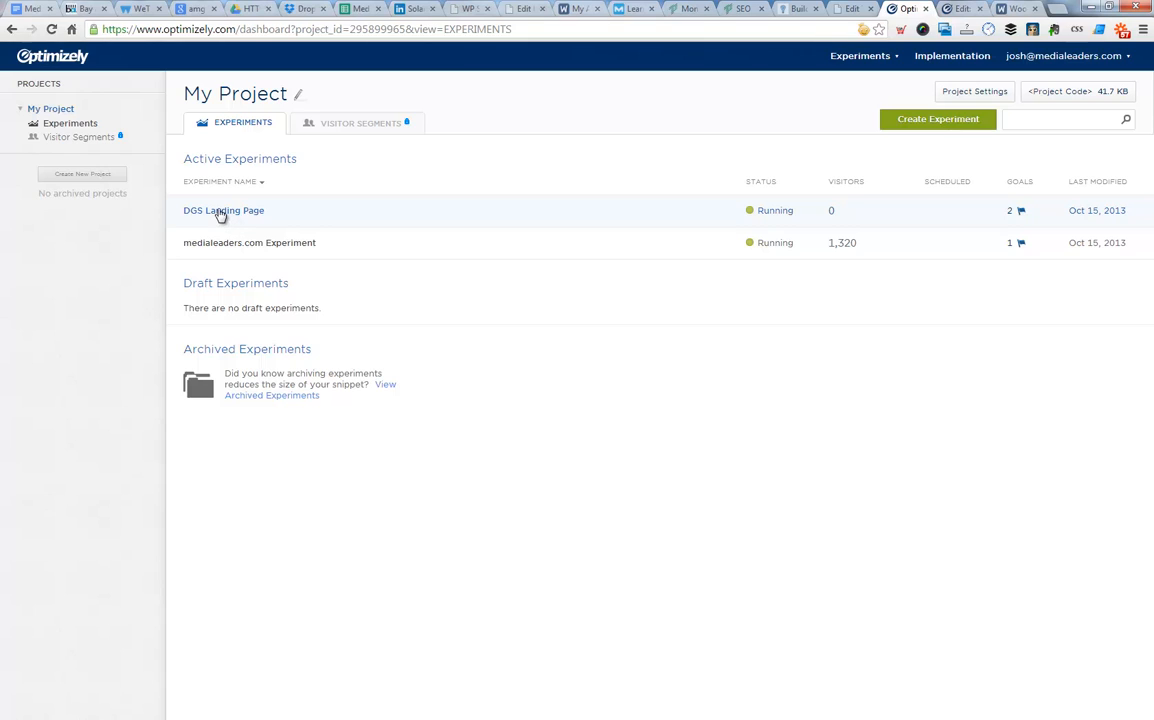
Pause the running medialeaders.com Experiment in My Project
left_click(342, 247)
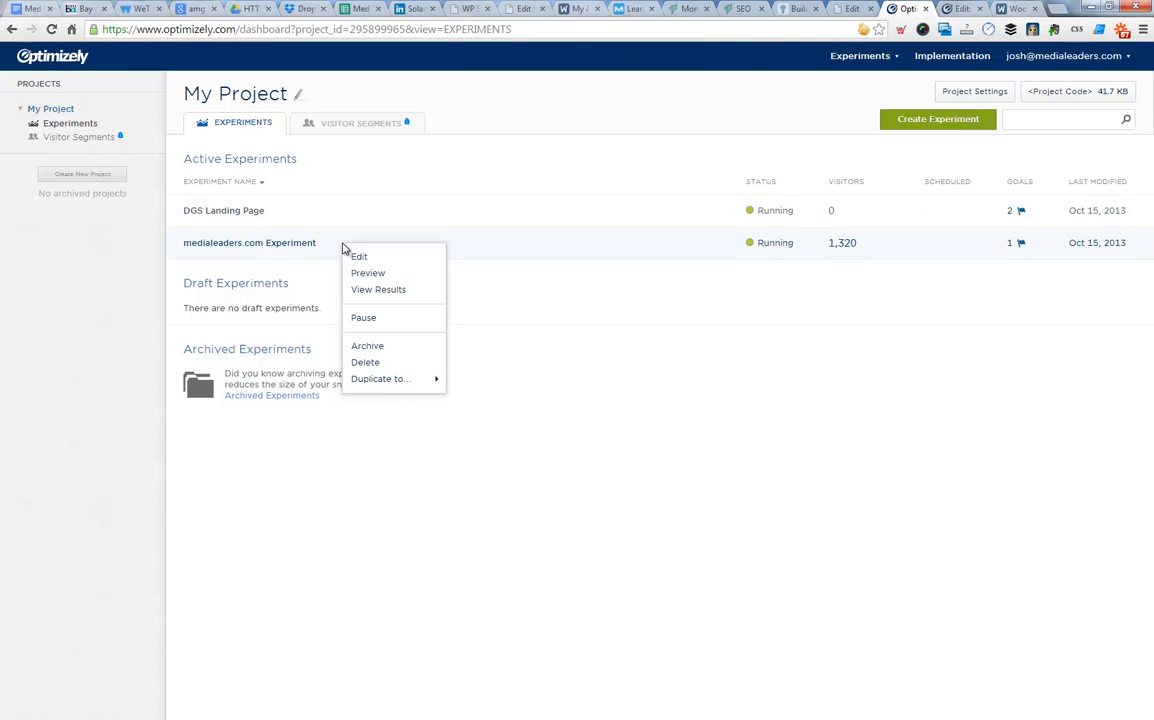
left_click(374, 320)
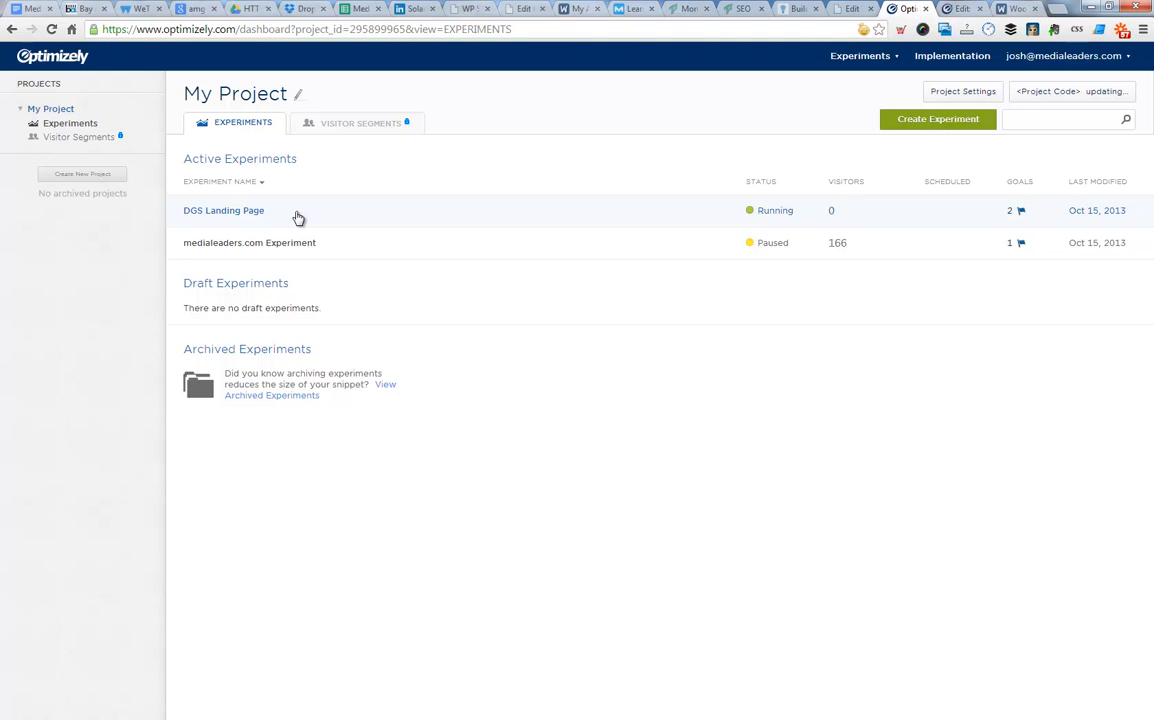
Review the DGS Landing Page variations from Original through 3 Tix Left At This Price, and return to the dashboard
left_click(962, 8)
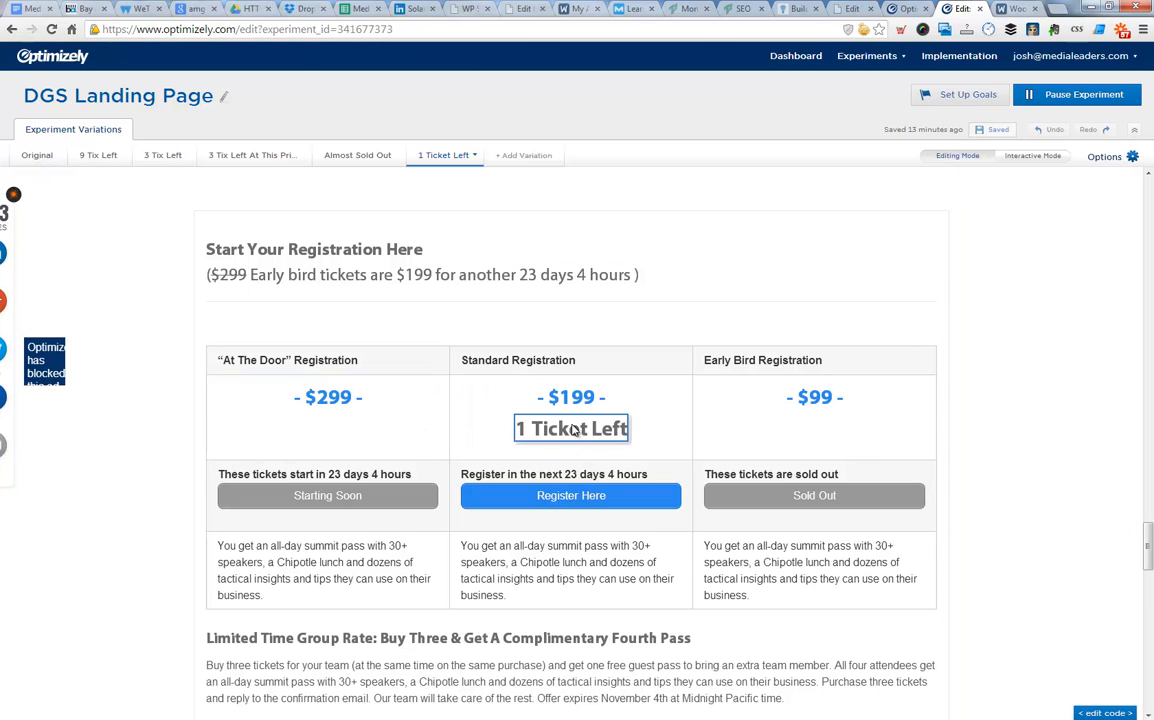
left_click(37, 157)
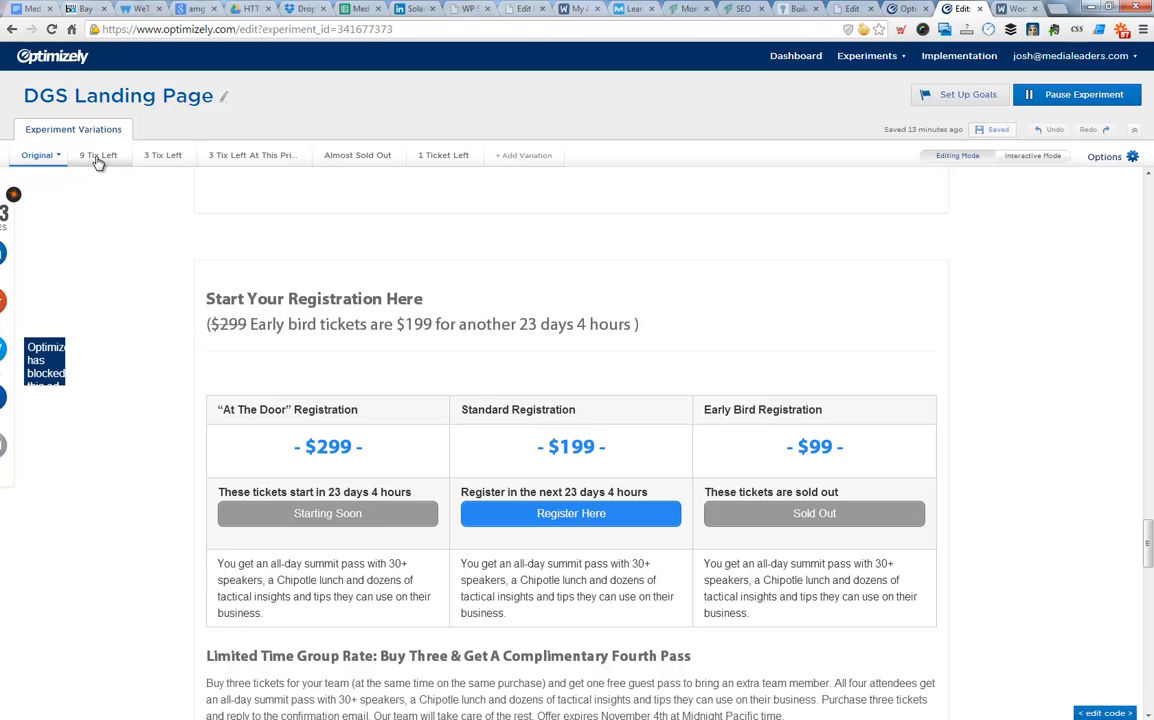
left_click(98, 158)
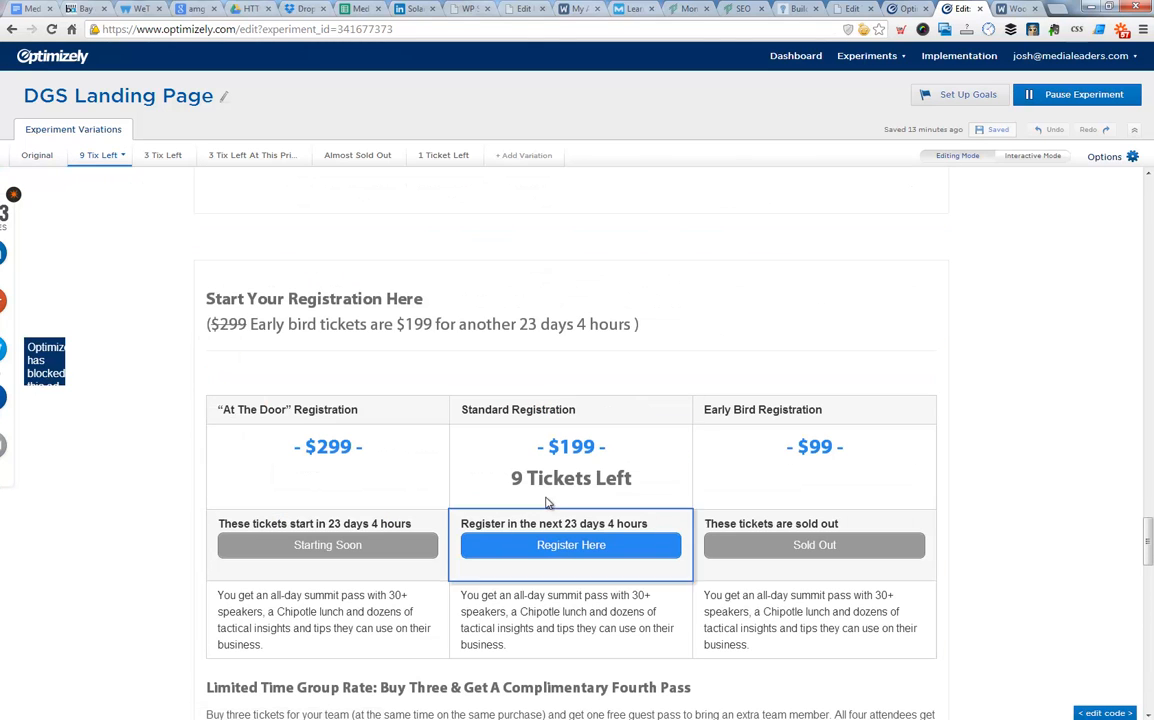
left_click(160, 157)
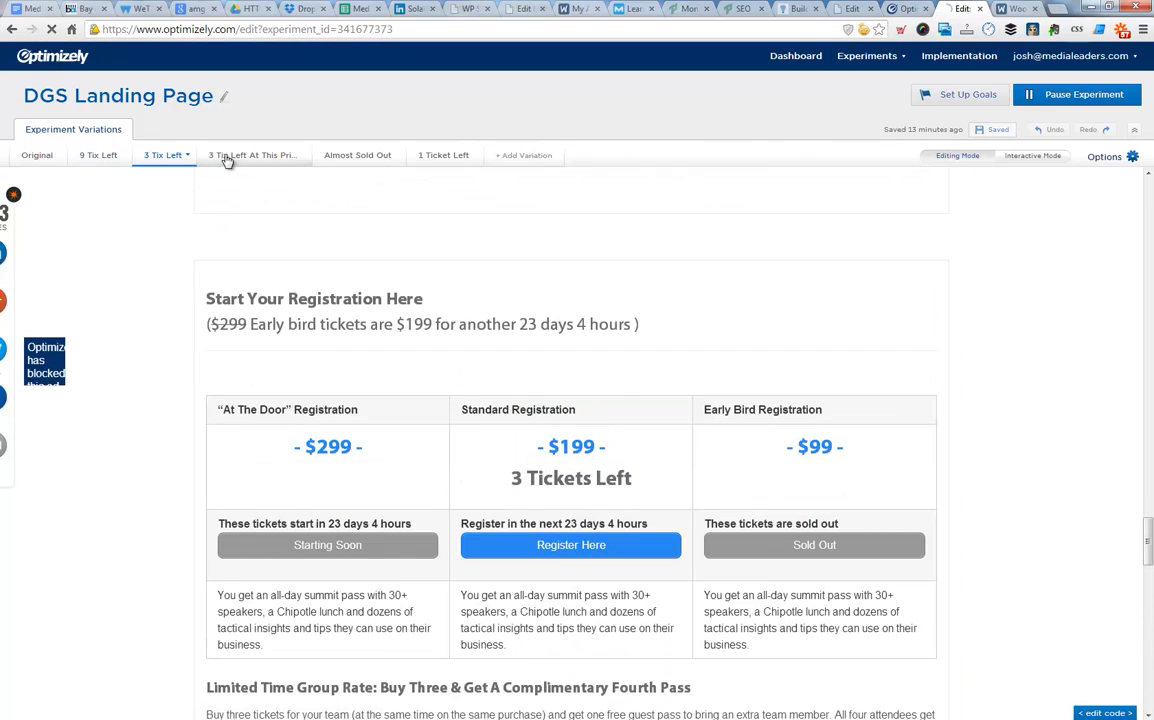
left_click(228, 158)
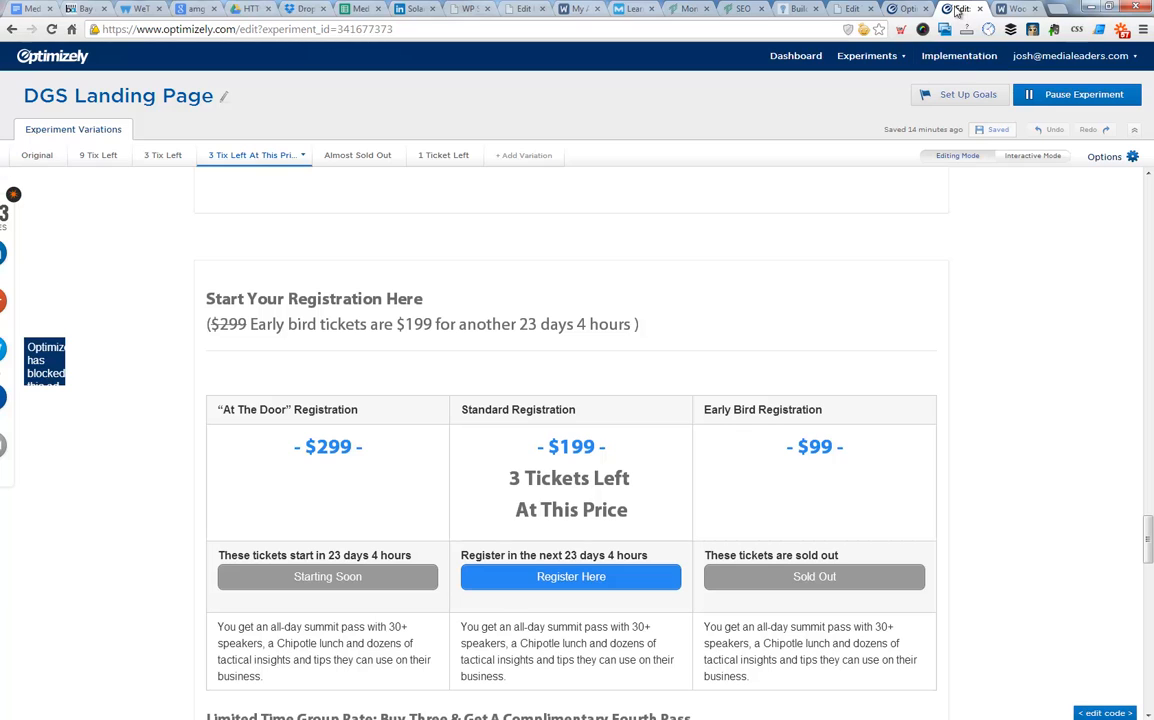
left_click(792, 60)
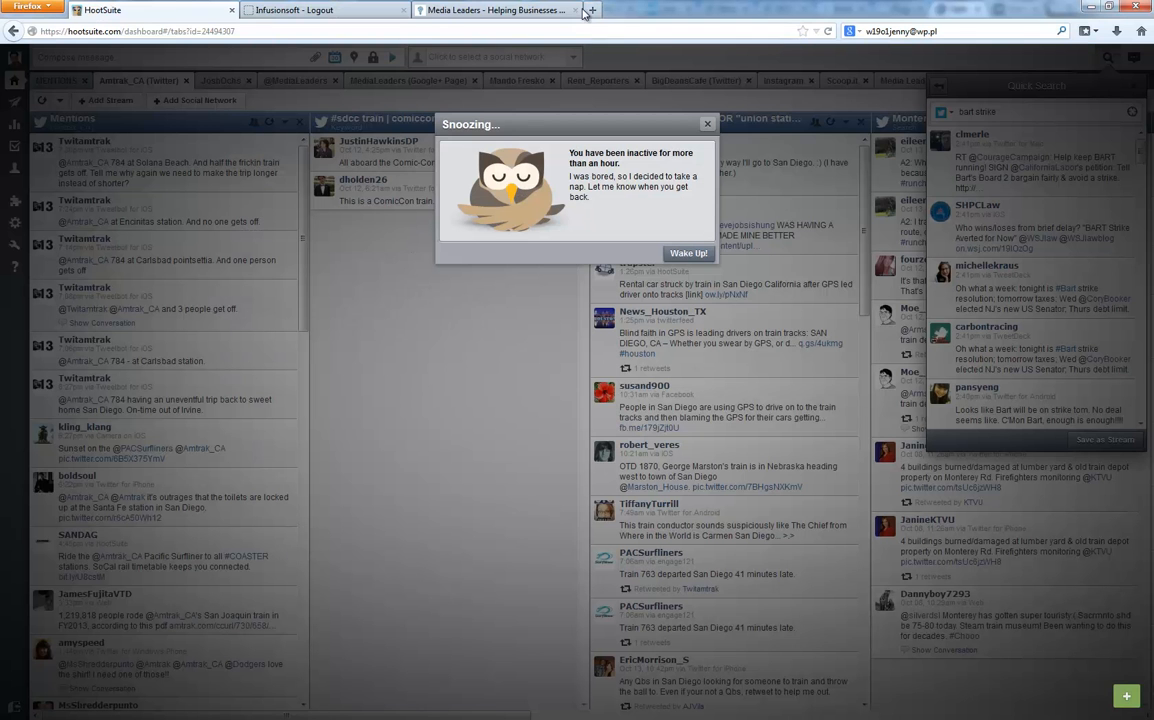
Switch to the Media Leaders site in Firefox and check the Standard Registration ticket message on the Digital Growth Summit page
left_click(528, 10)
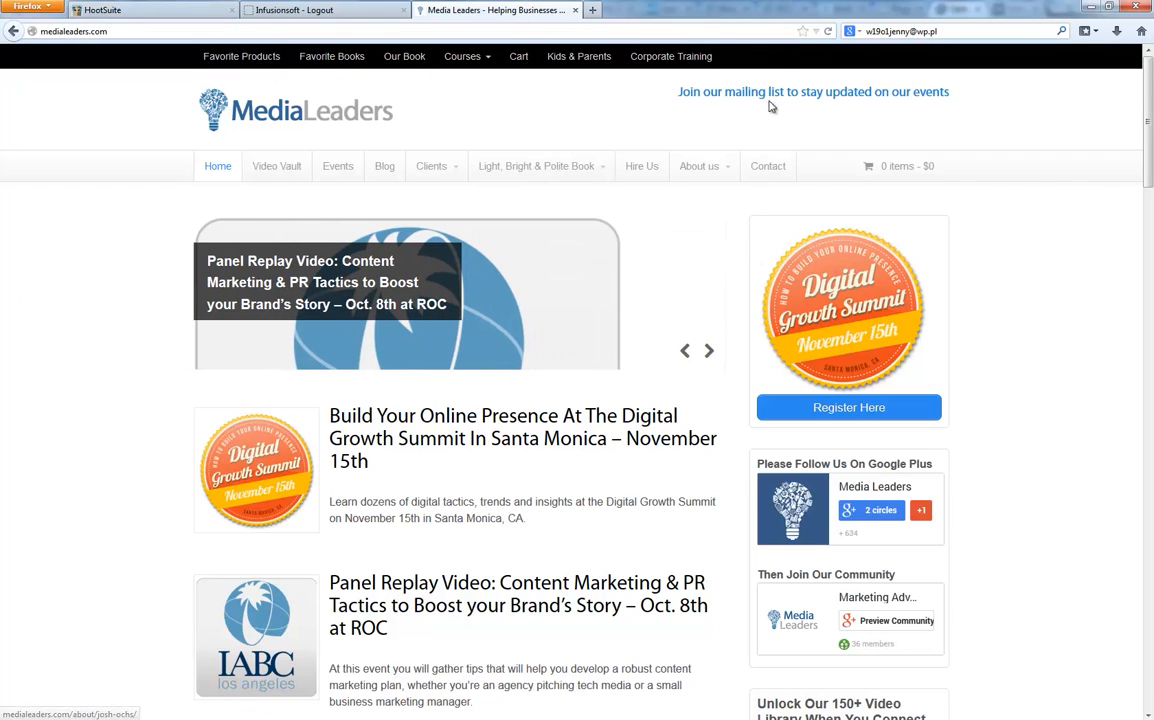
left_click(826, 314)
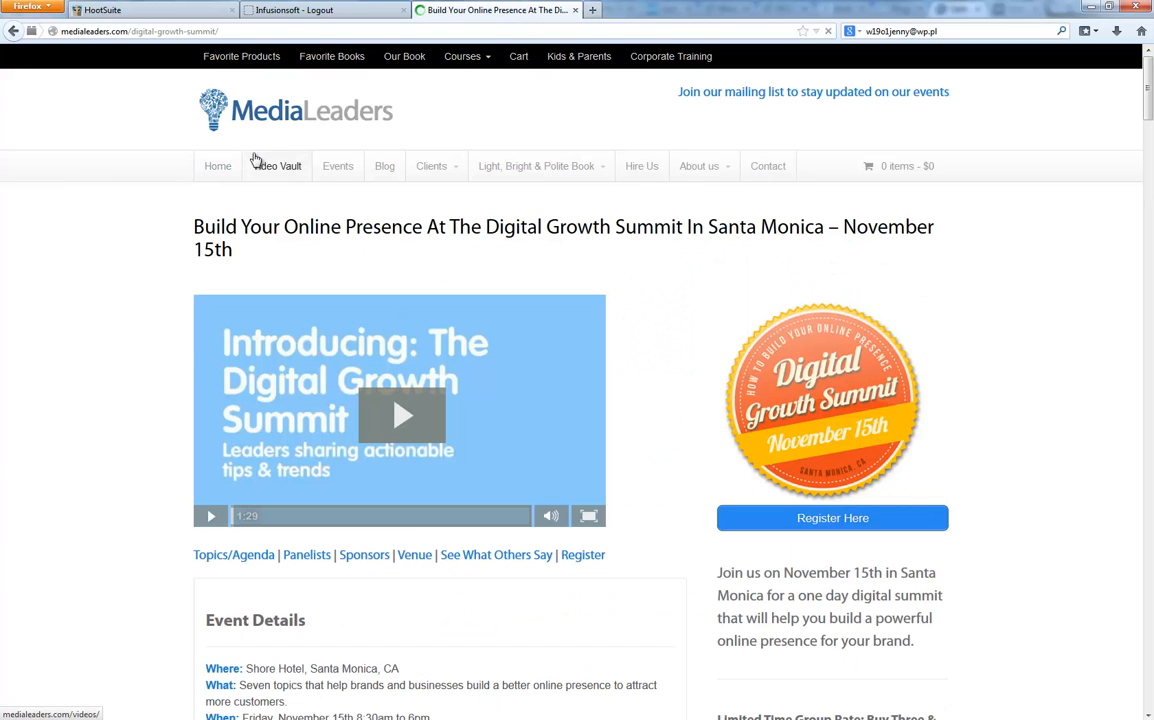
left_click(828, 32)
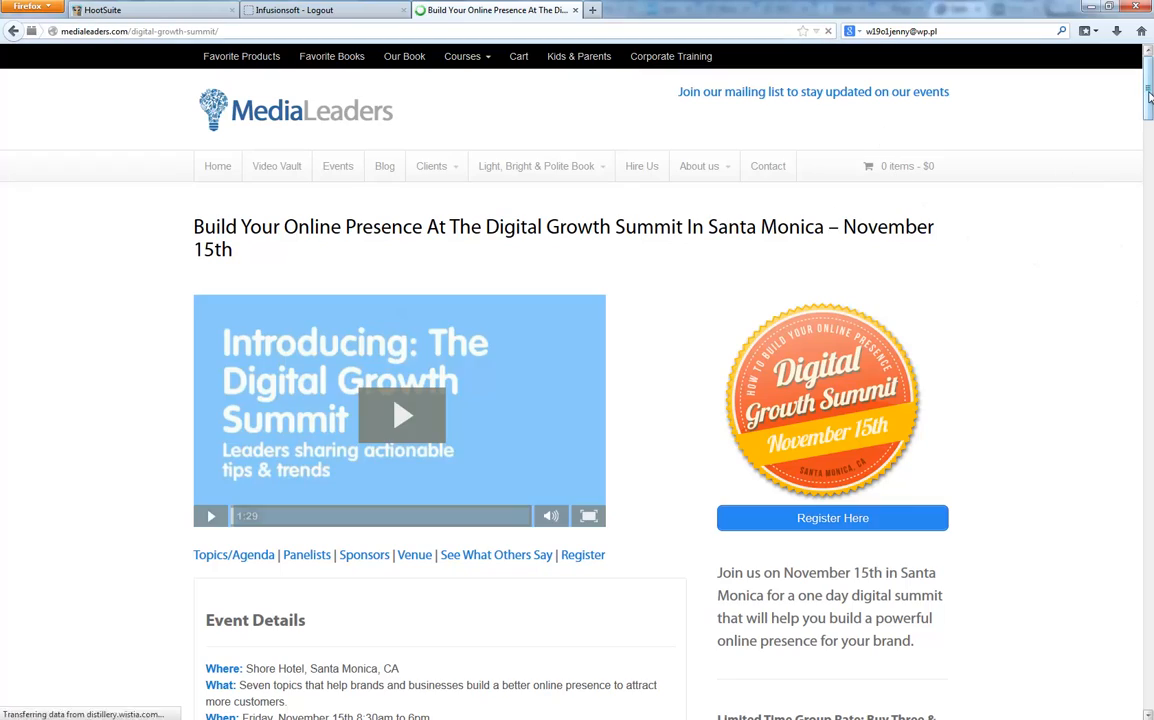
mouse_move(1147, 62)
left_mouse_down()
mouse_move(1138, 268)
mouse_move(1147, 50)
left_mouse_up()
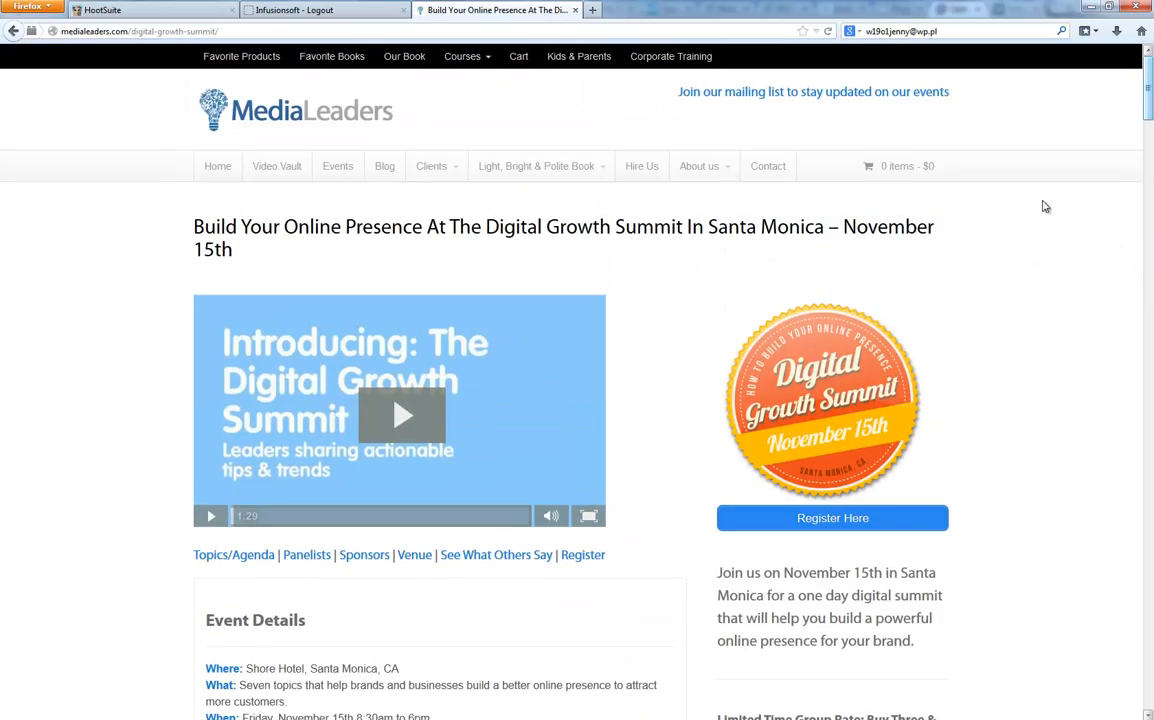
left_click(814, 514)
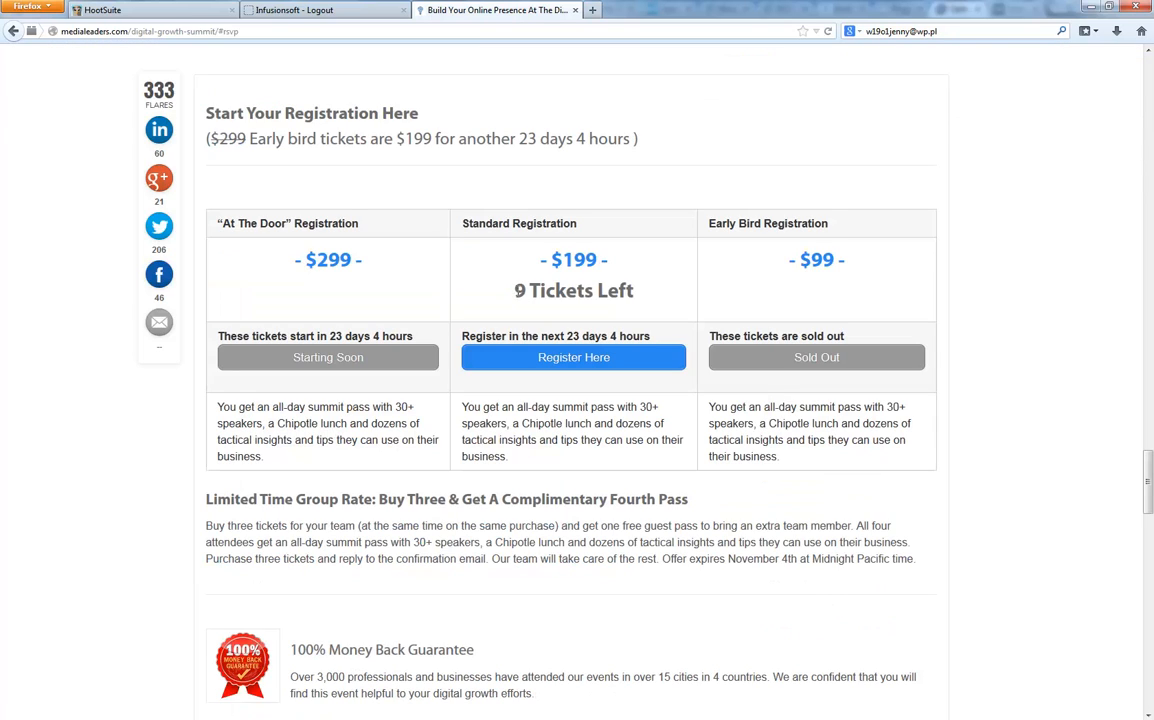
triple_click(659, 296)
left_click(662, 296)
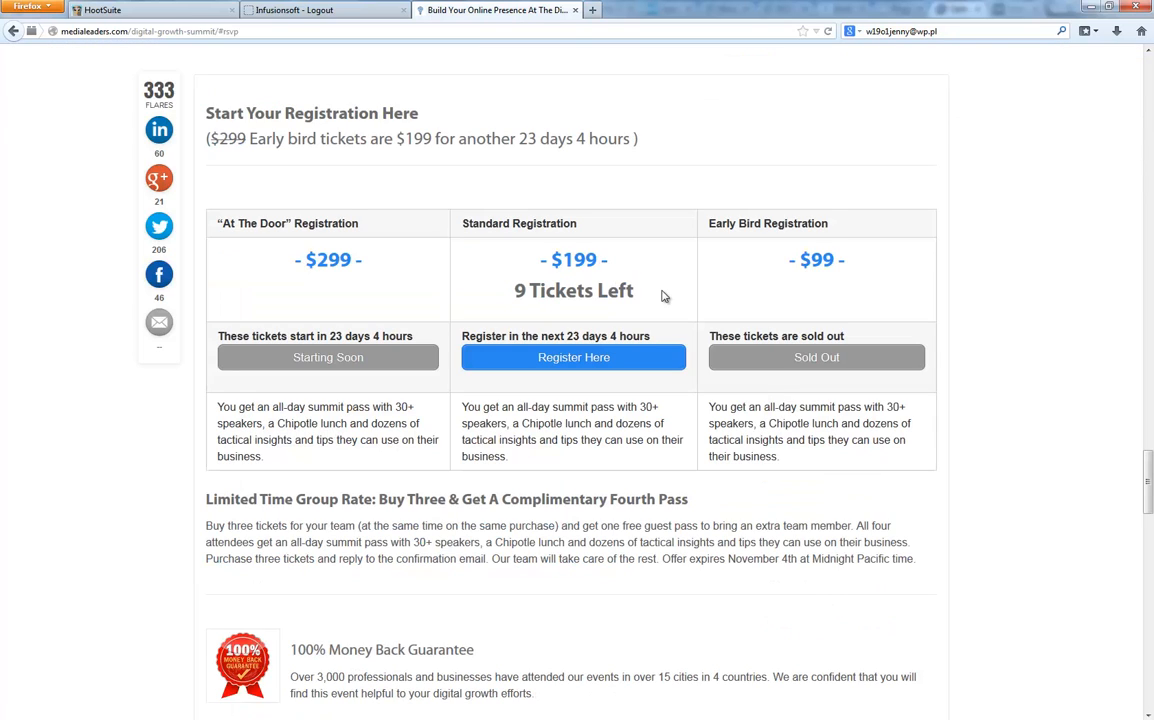
Close the landing page, reopen the Media Leaders site in a new tab, and check the summit's Standard Registration ticket message again
left_click(576, 11)
left_click(423, 11)
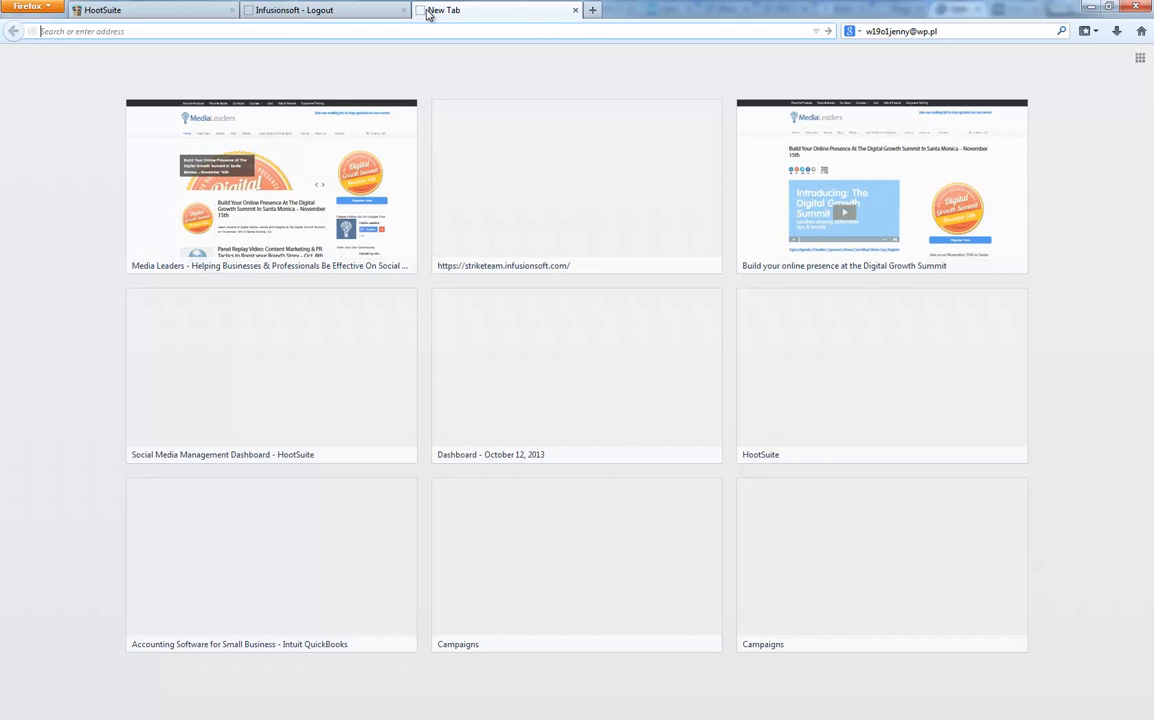
left_click(257, 160)
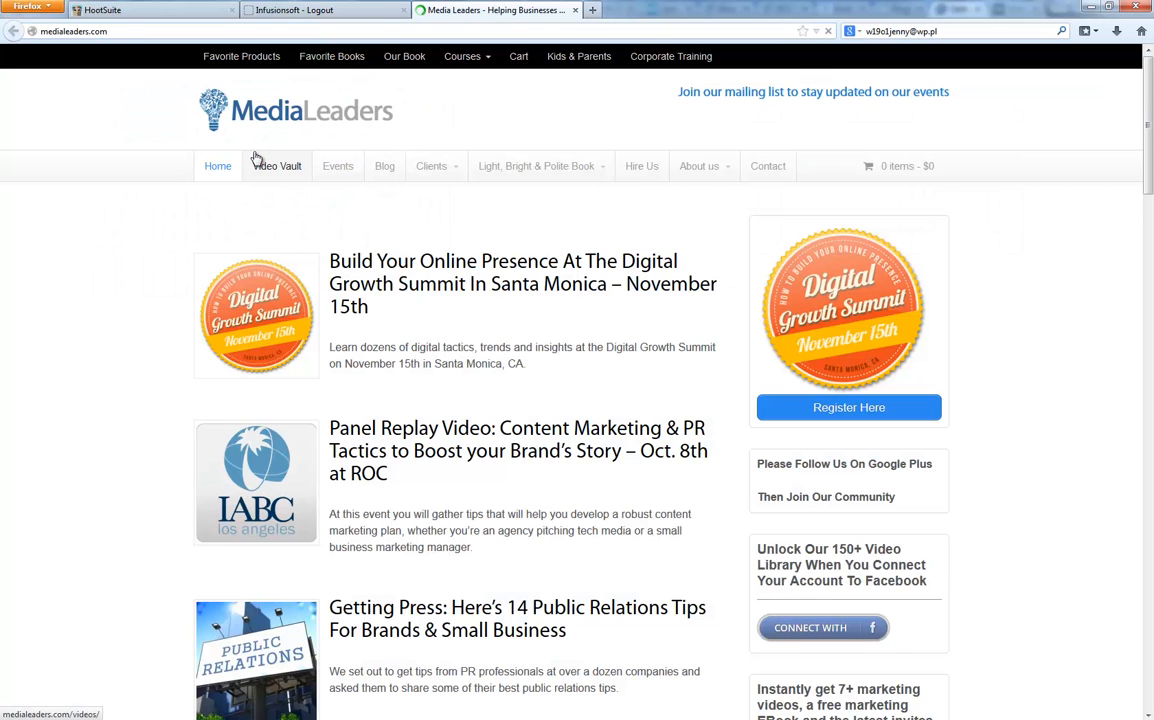
left_click(840, 318)
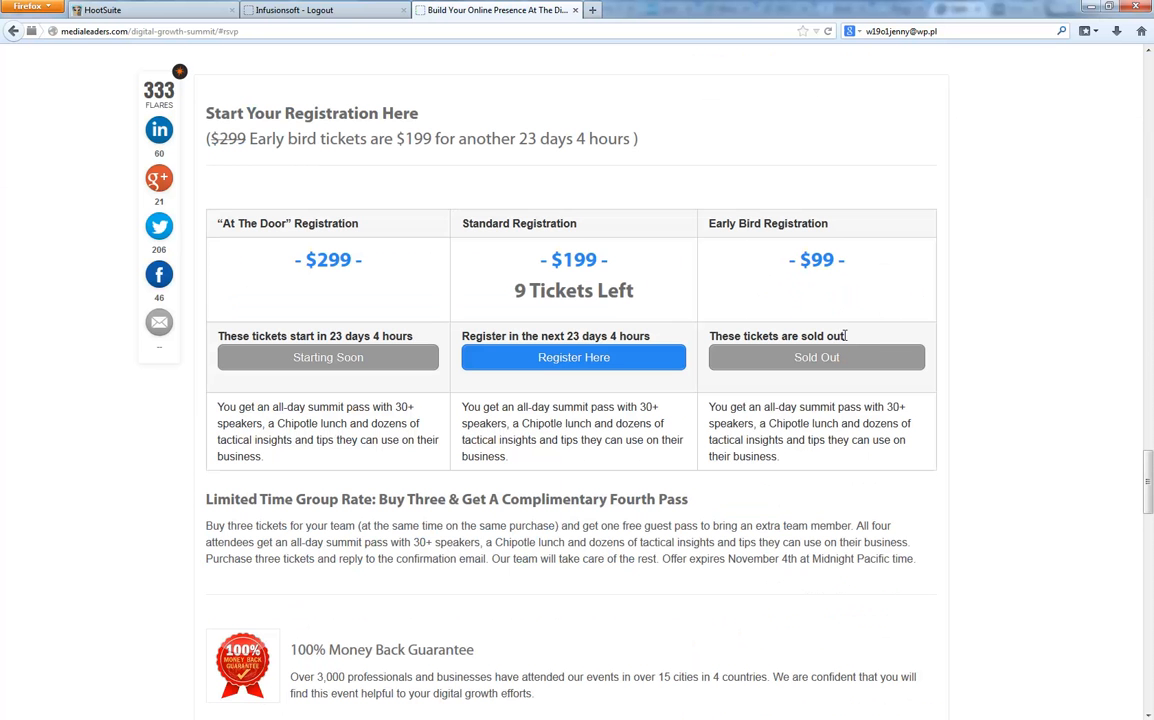
left_click_drag(528, 289, 662, 296)
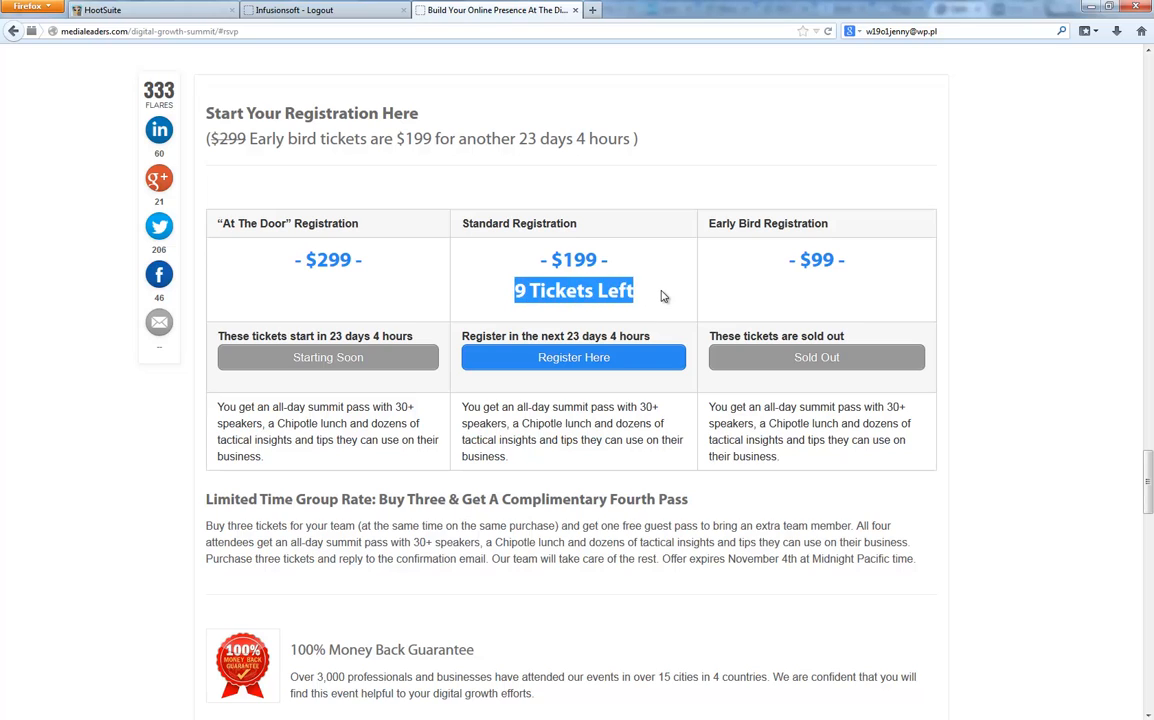
left_click(662, 296)
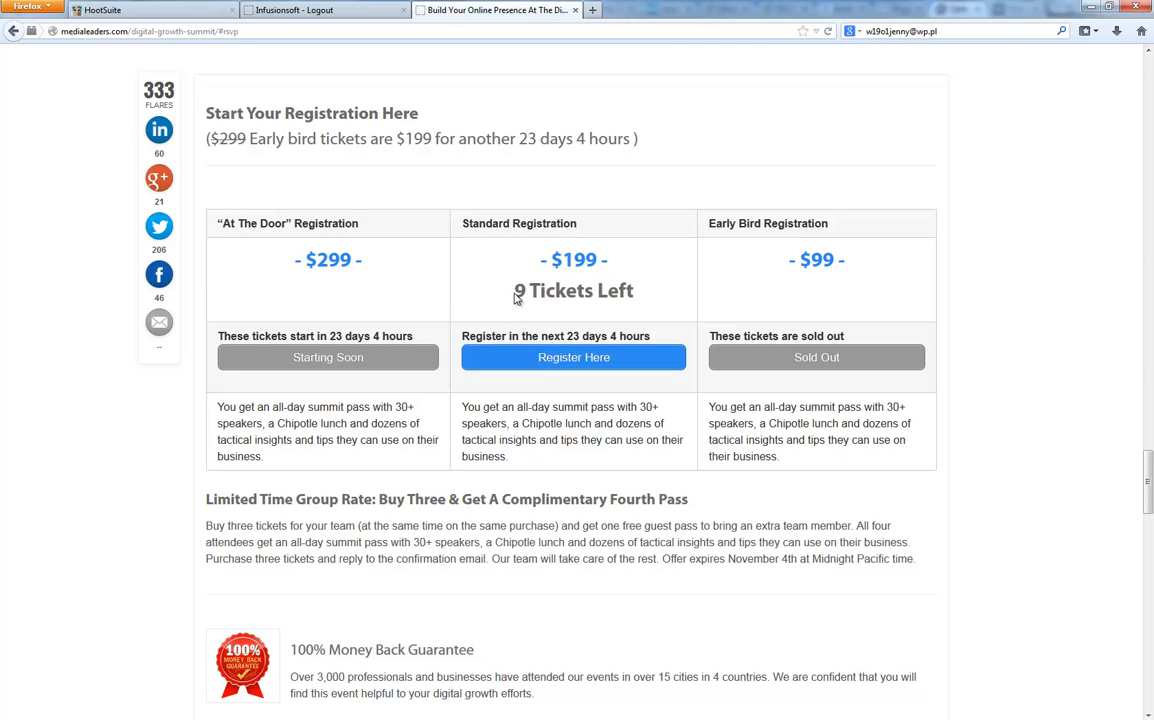
Load medialeaders.com in a Chrome incognito window, check the summit's Standard Registration ticket message, and return to the Optimizely experiment list
left_click(1091, 7)
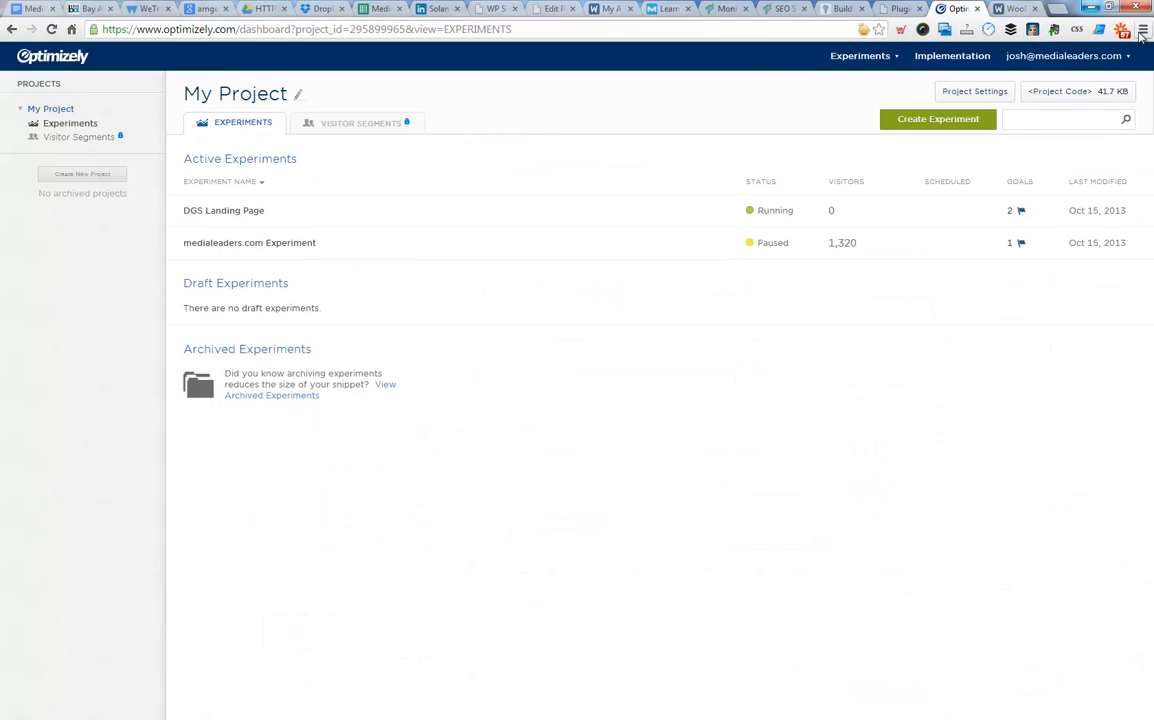
left_click(1143, 30)
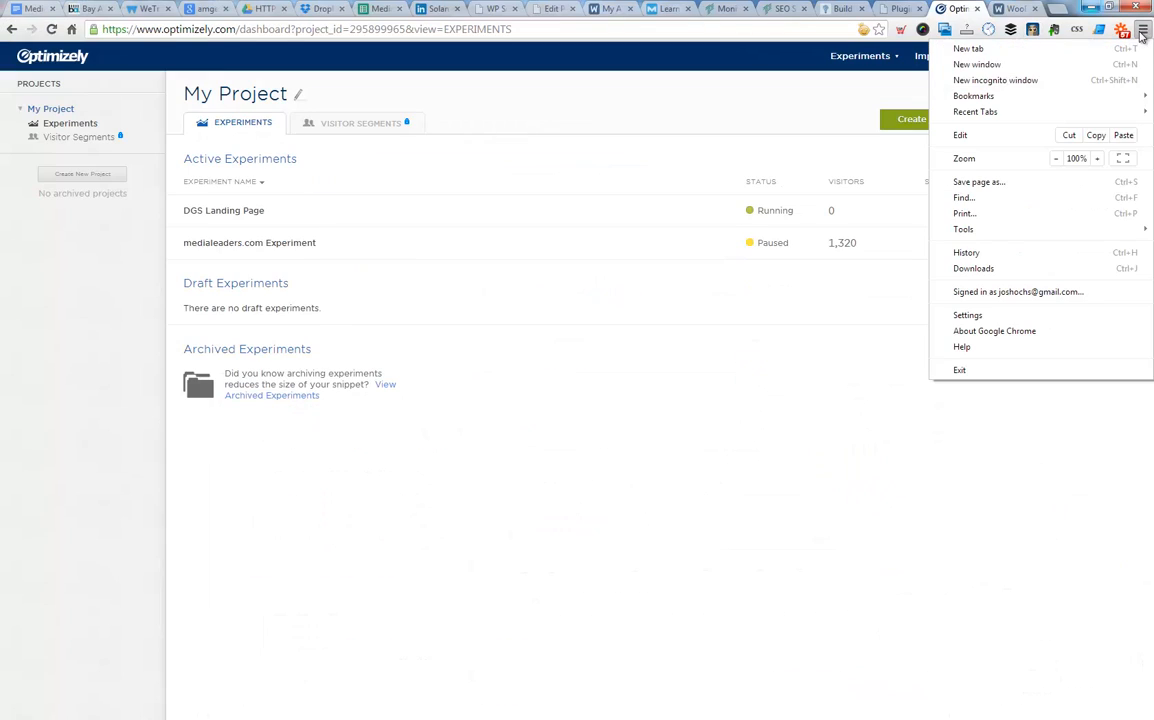
left_click(1050, 84)
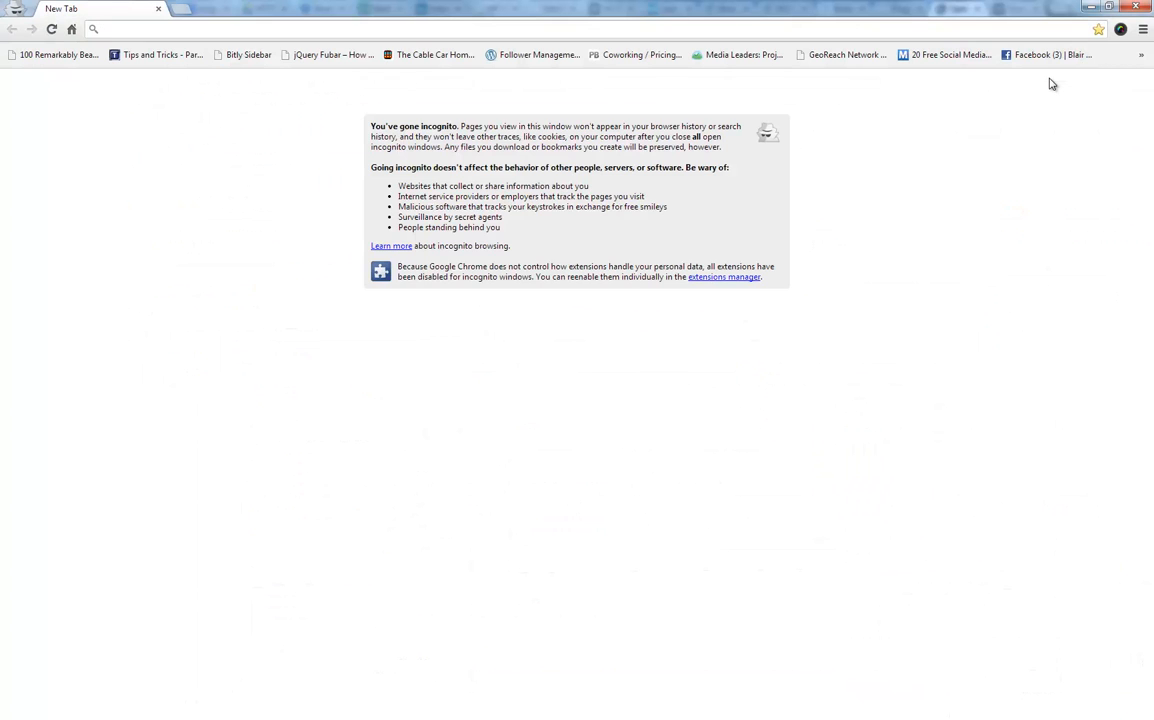
type("medialeaders.com")
key("Return")
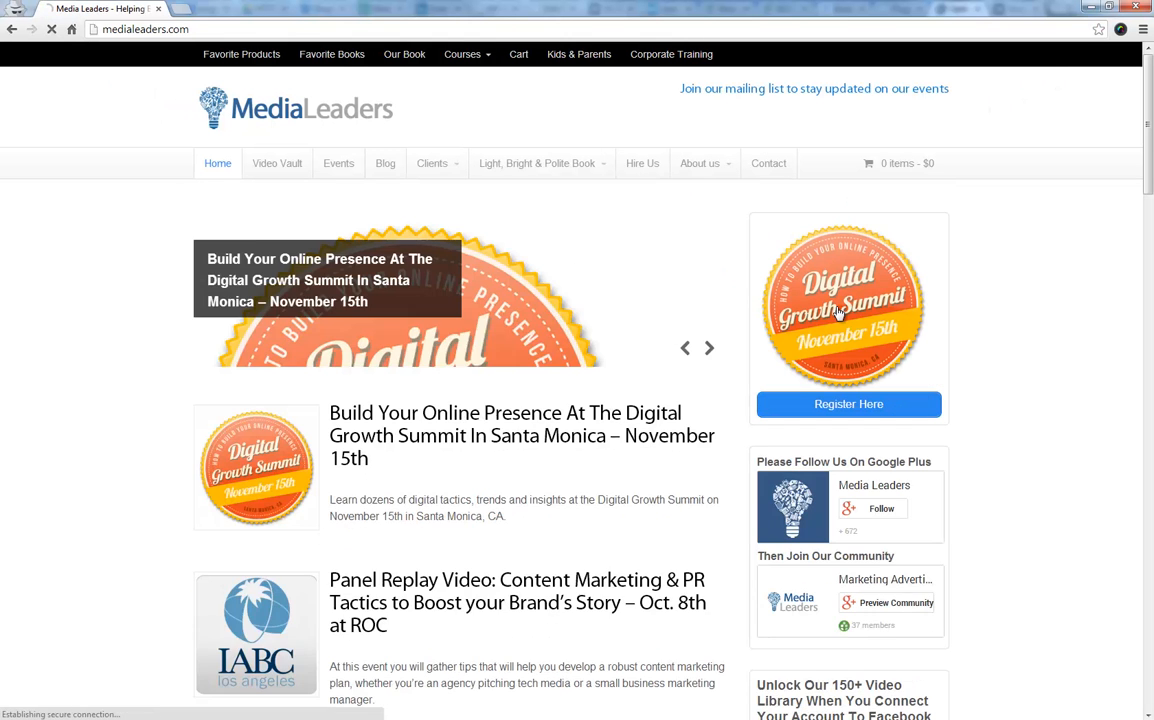
left_click(840, 313)
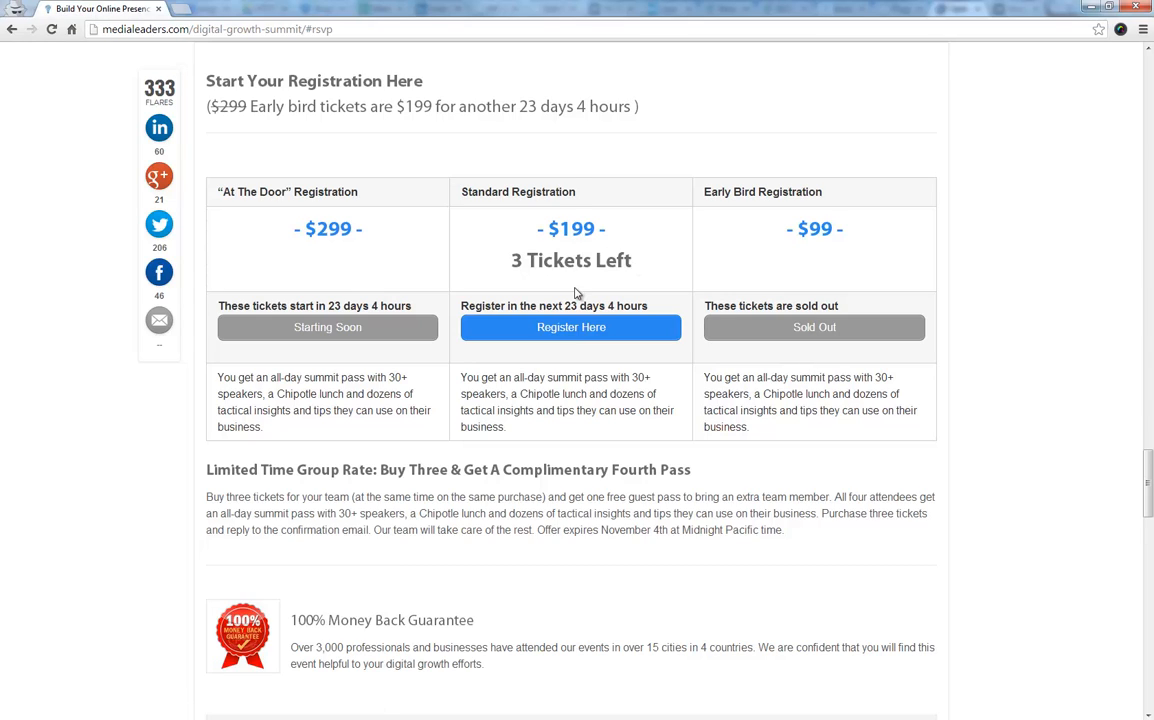
left_click(1138, 7)
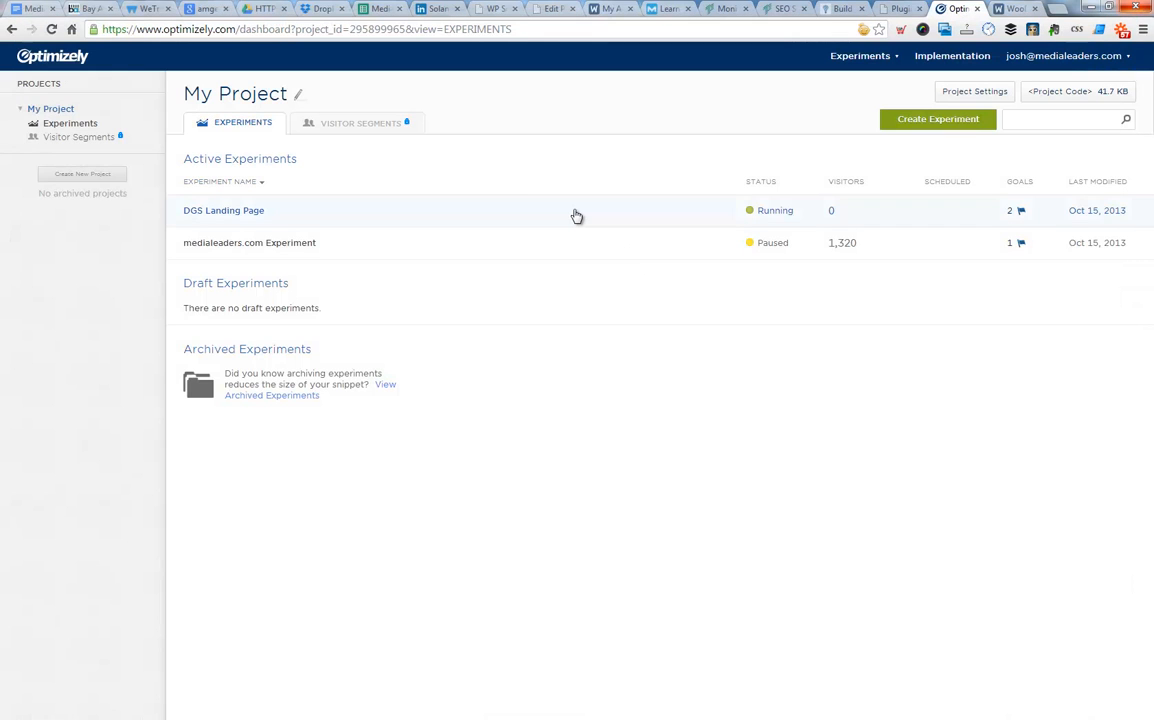
left_click(488, 213)
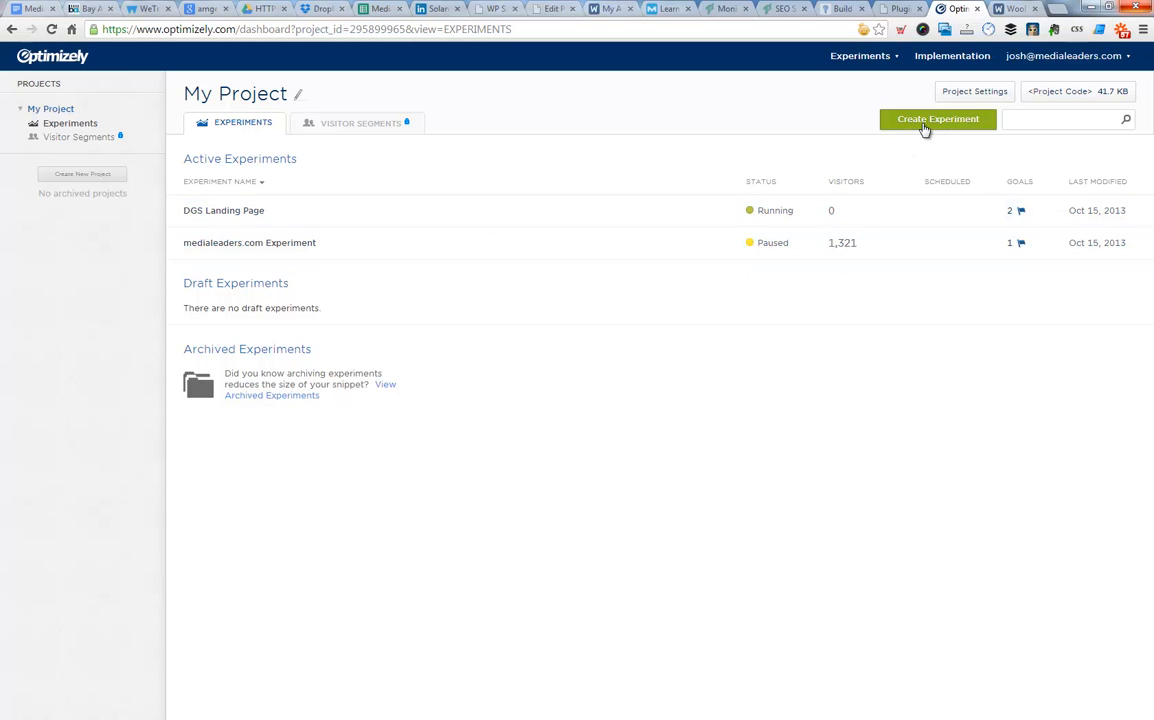
Switch to the live Digital Growth Summit page and browse from it to the Video Vault and the Media Leaders home page
left_click(846, 10)
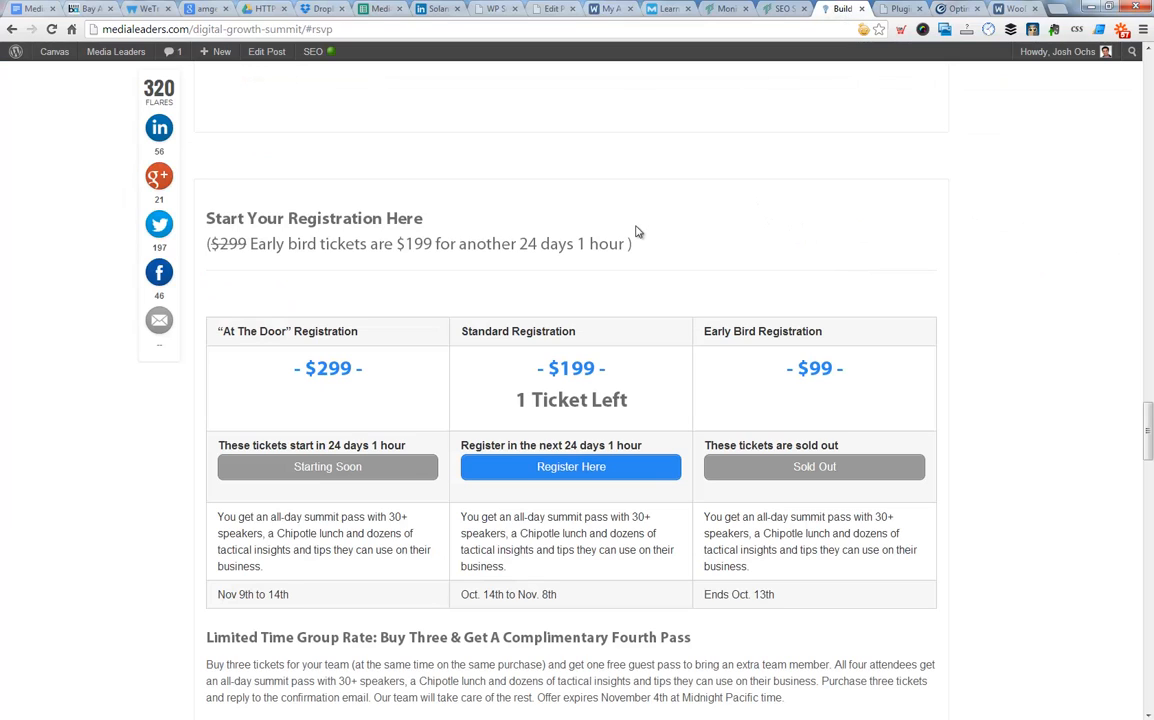
left_click_drag(1148, 437, 1146, 76)
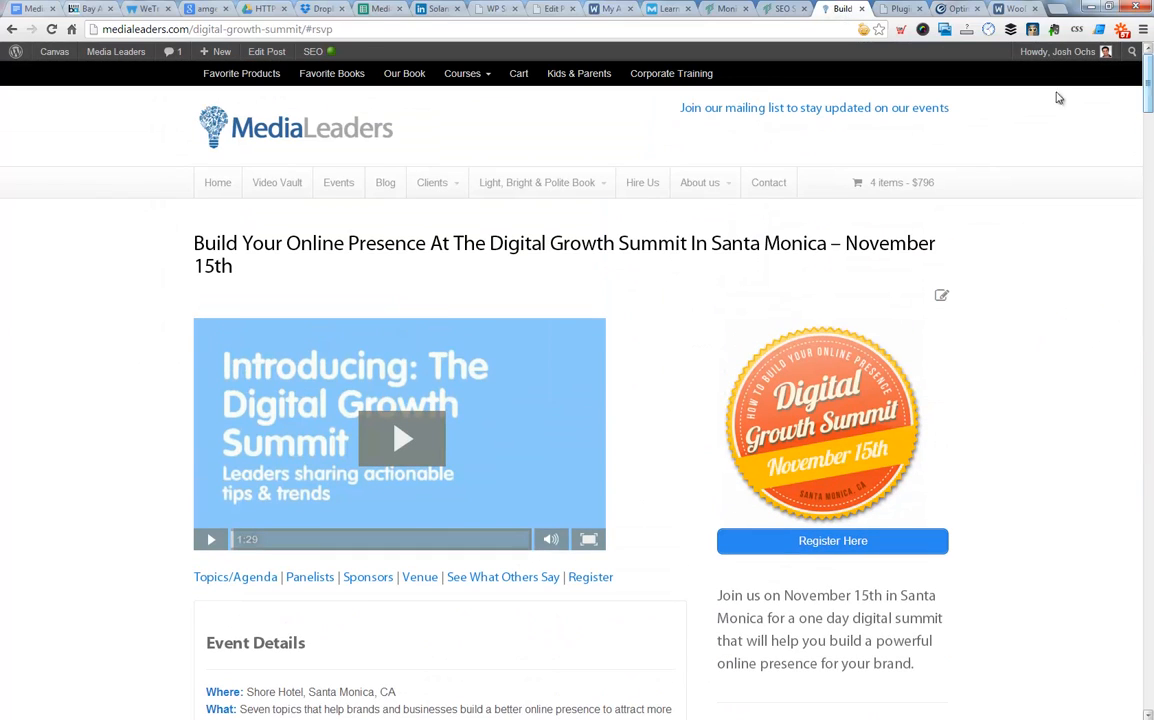
mouse_move(425, 178)
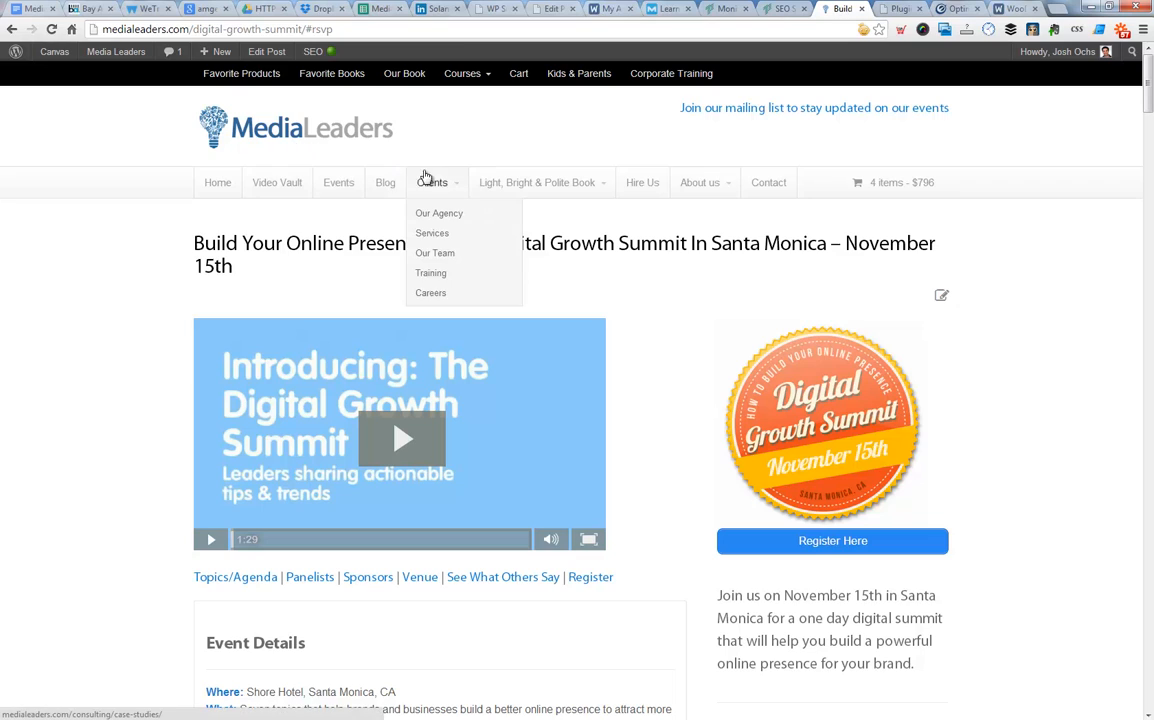
left_click(268, 186)
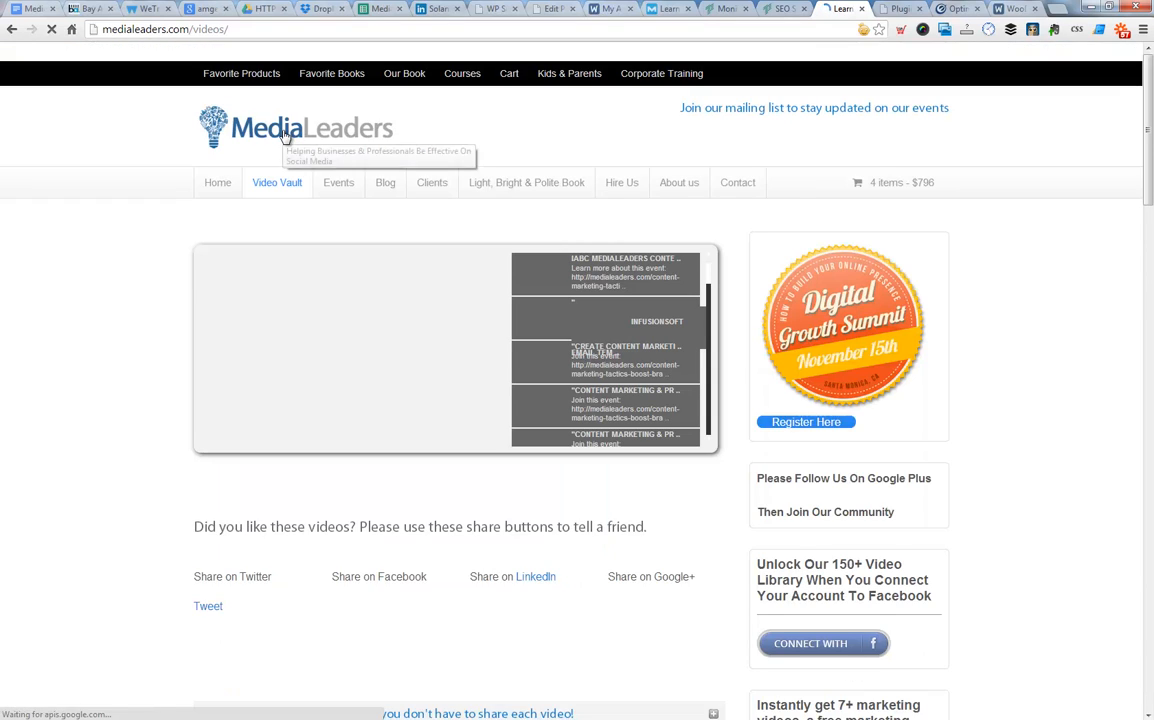
left_click(284, 135)
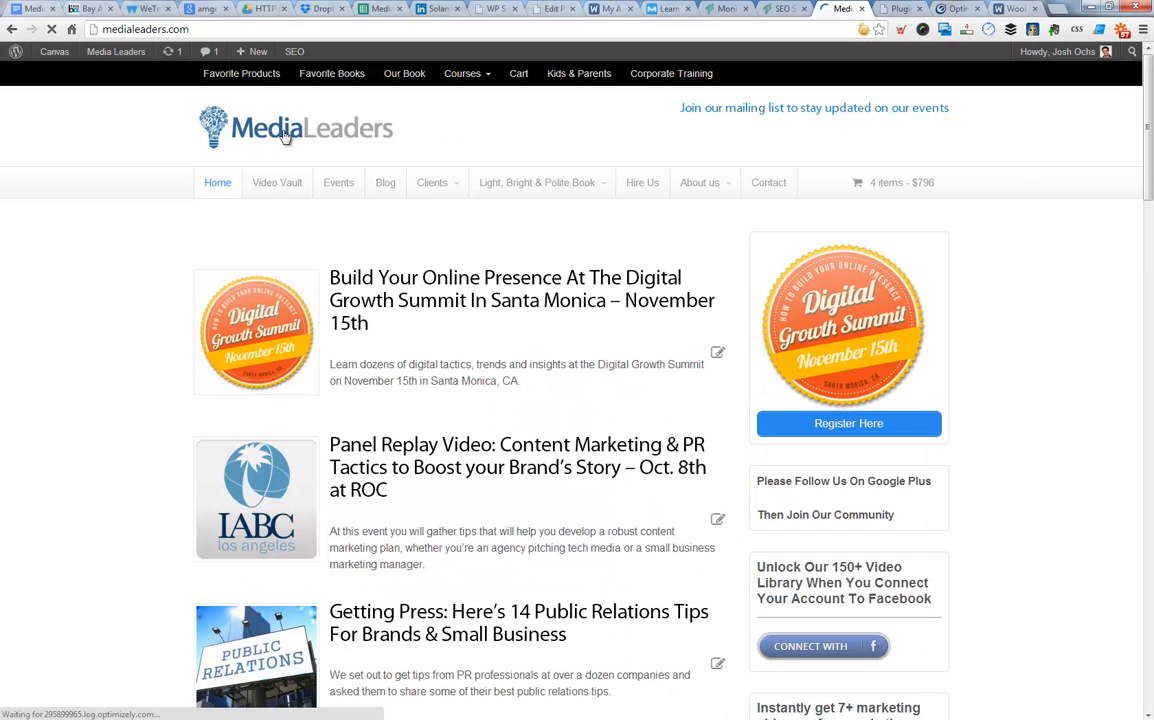